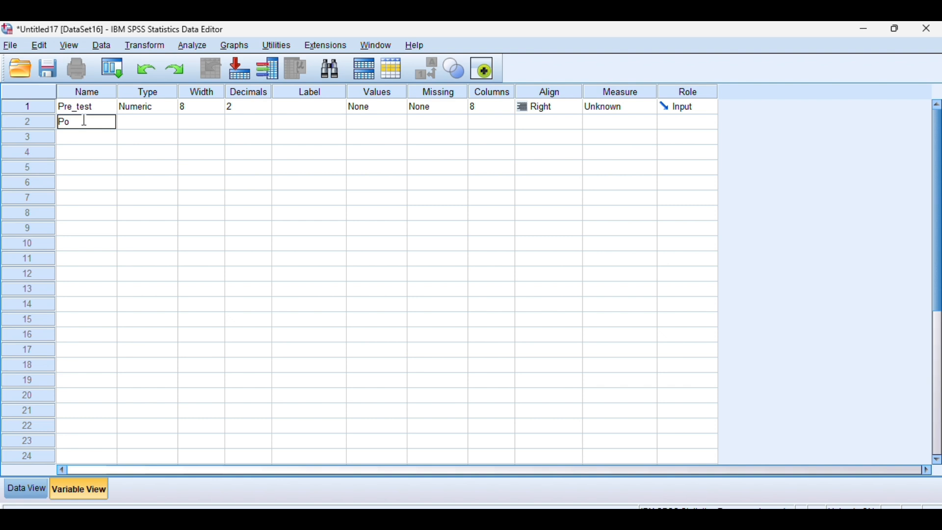
# Finish naming the second variable Post_test and set the decimals of Pre_test and Post_test to 0.
pyautogui.write('_test')
pyautogui.click(259, 106)
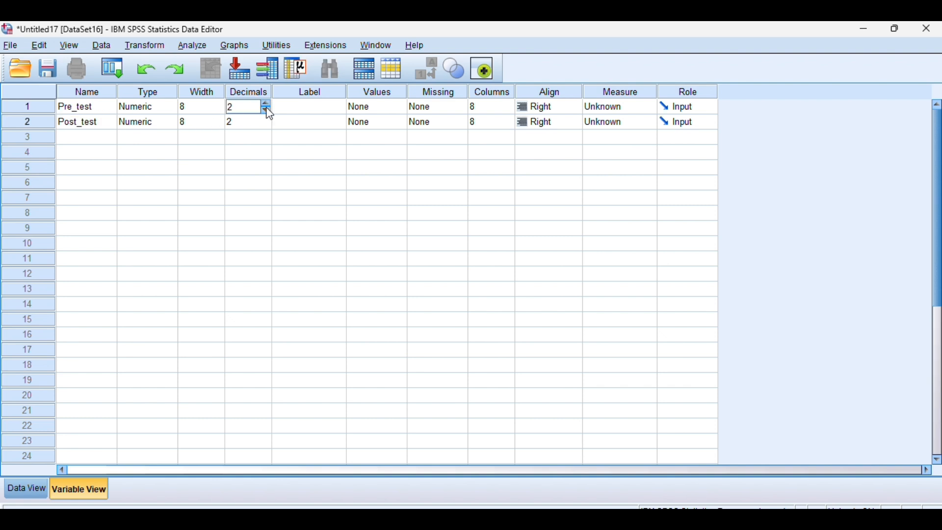
pyautogui.click(267, 111)
pyautogui.click(267, 111)
pyautogui.click(264, 125)
pyautogui.click(268, 125)
pyautogui.click(268, 126)
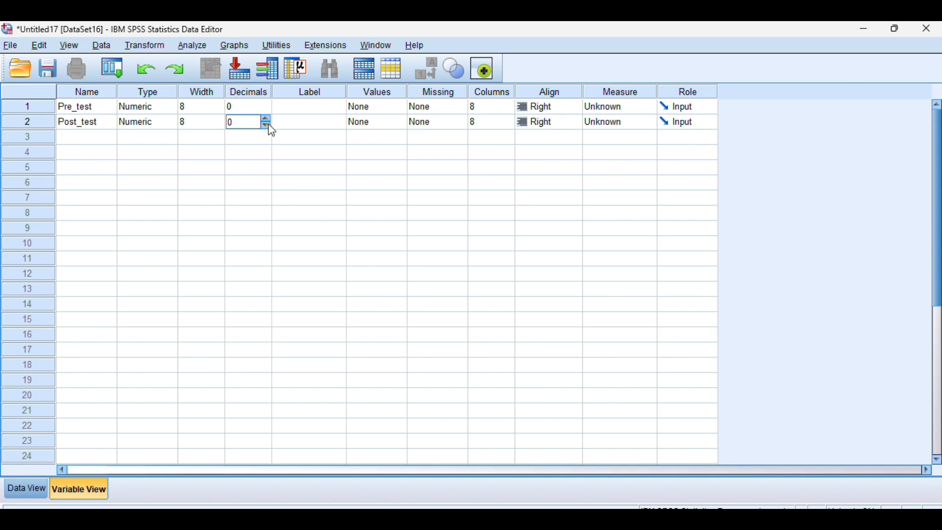
# Label the first variable Pre_test and the second variable Post_test.
pyautogui.click(327, 108)
pyautogui.write('P')
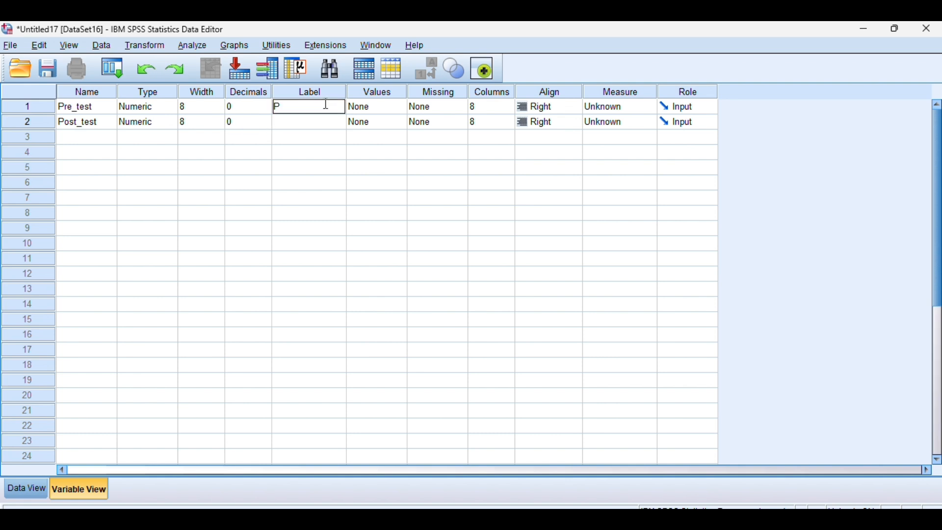
pyautogui.write('re_test')
pyautogui.click(314, 122)
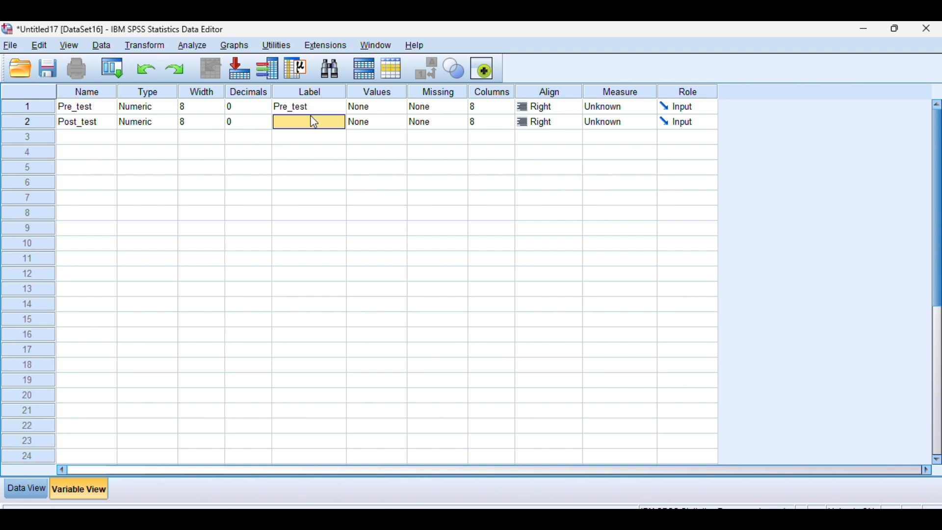
pyautogui.write('Post_test')
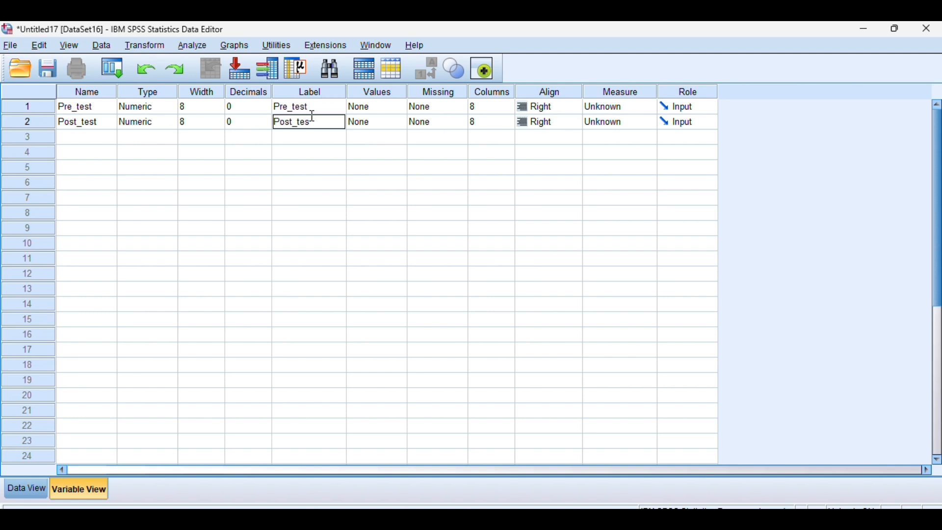
# Add the value label 1 = "Pre test" to the Post_test variable.
pyautogui.click(395, 122)
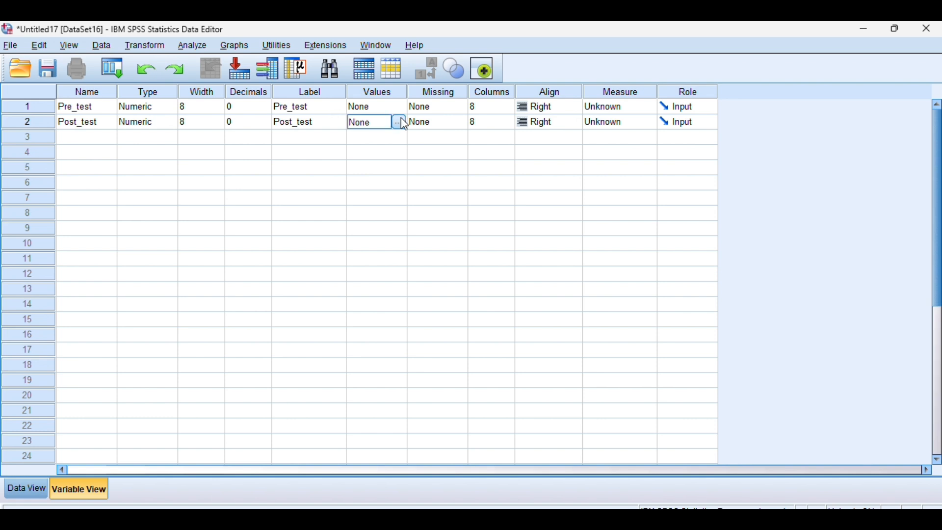
pyautogui.click(402, 123)
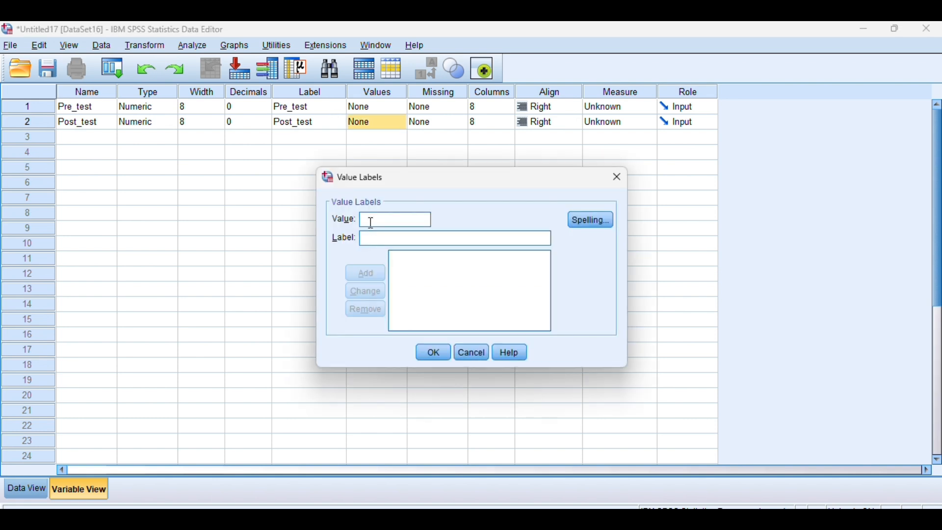
pyautogui.write('1')
pyautogui.click(370, 239)
pyautogui.write('Pre')
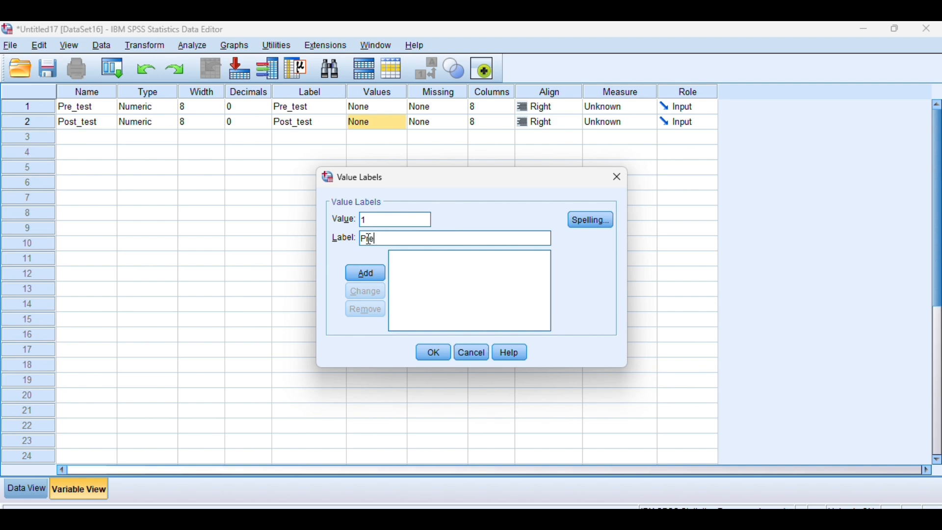
pyautogui.write(' test')
pyautogui.click(368, 271)
# Add the value label 2 = "Post test" to the Post_test variable and accept the value labels.
pyautogui.write('2')
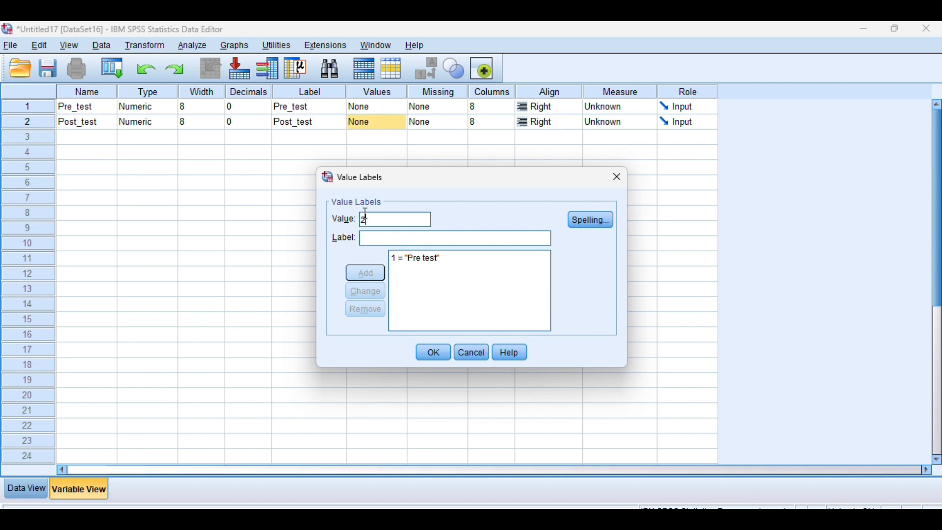
pyautogui.click(368, 238)
pyautogui.write('Post')
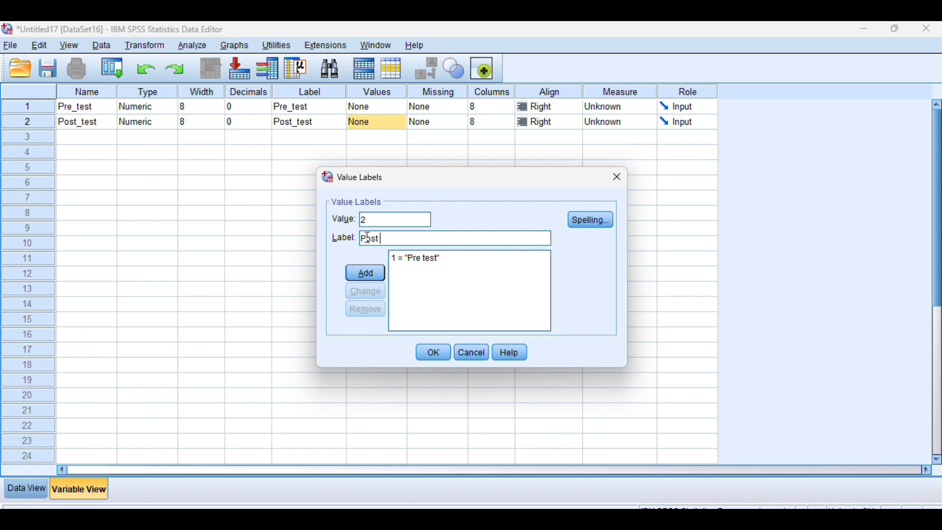
pyautogui.write(' test')
pyautogui.click(372, 273)
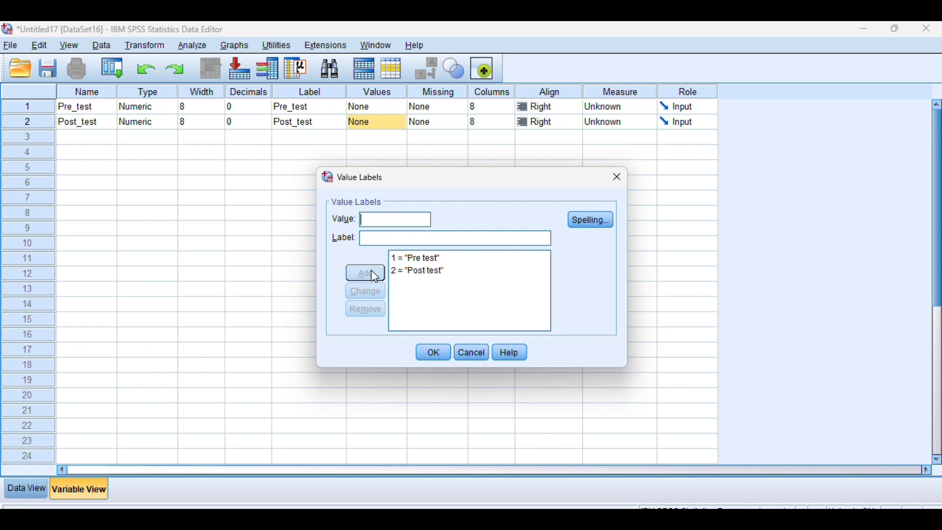
pyautogui.click(433, 353)
# Set the measurement level of both Pre_test and Post_test to Scale.
pyautogui.click(622, 108)
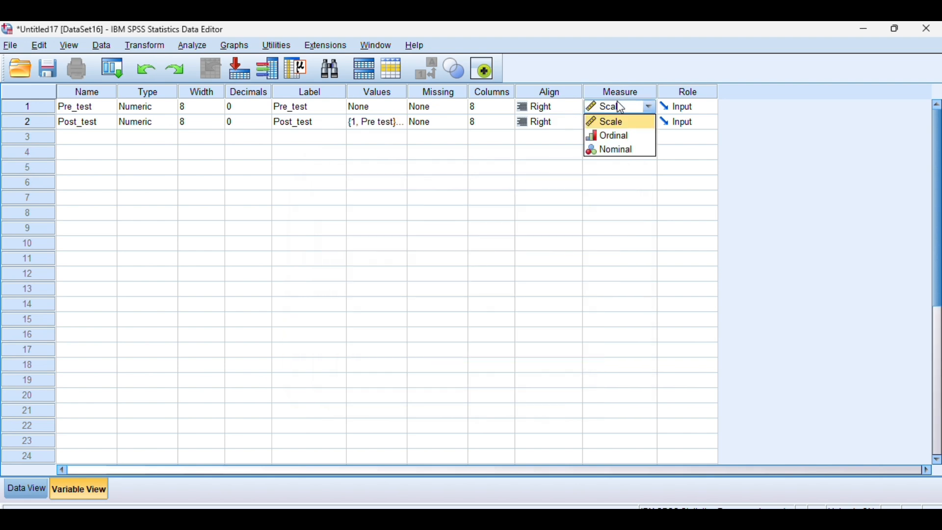
pyautogui.click(612, 121)
pyautogui.click(612, 123)
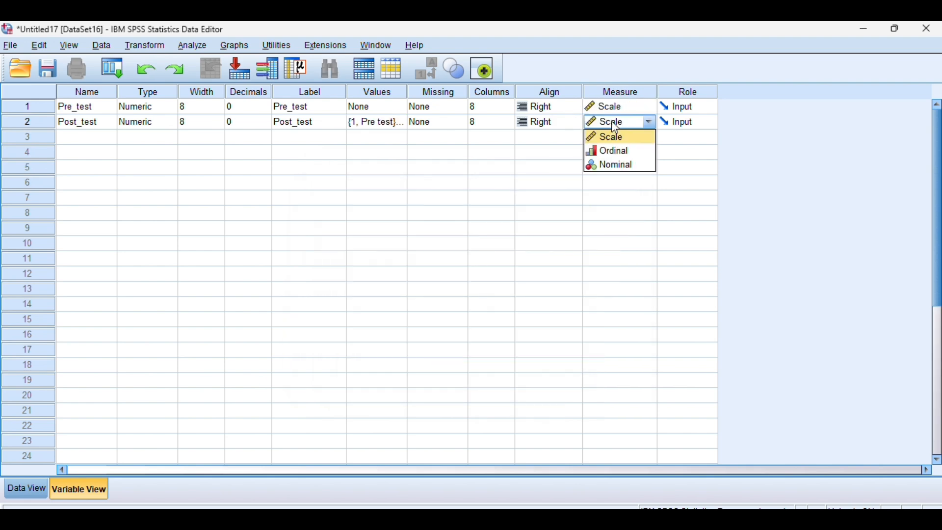
pyautogui.click(611, 137)
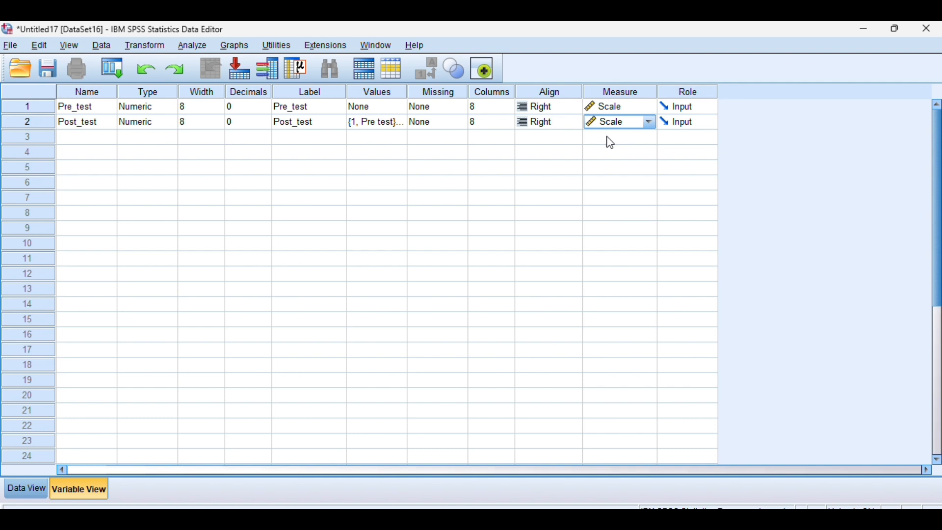
# Enter in Pre_test rows 1–10 of the data: 28, 32, 25, 30, 22, 35, 28, 31, 24, 29.
pyautogui.click(19, 489)
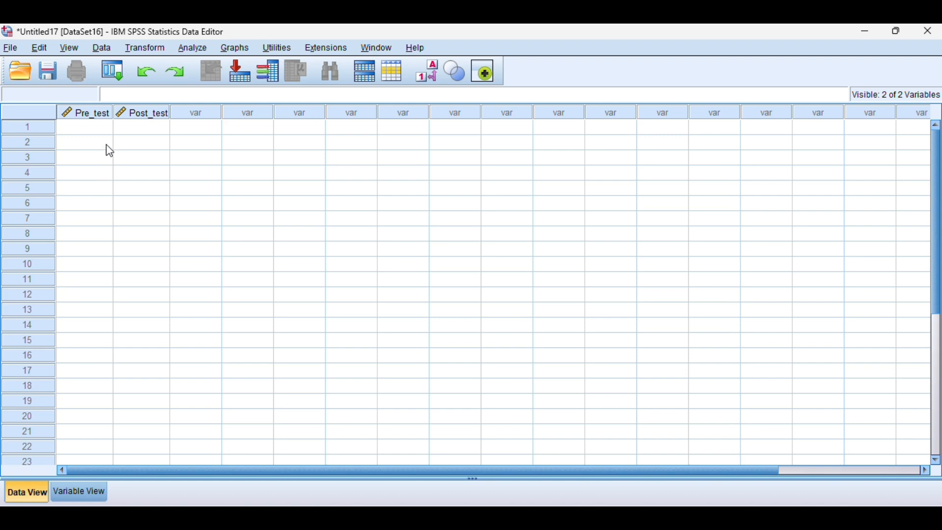
pyautogui.click(91, 134)
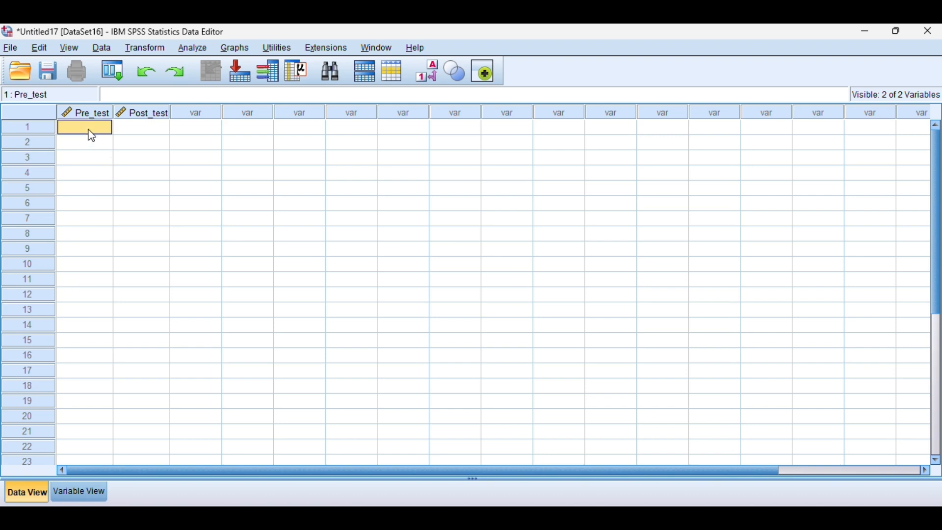
pyautogui.write('28')
pyautogui.press('Return')
pyautogui.write('32')
pyautogui.press('Return')
pyautogui.write('2')
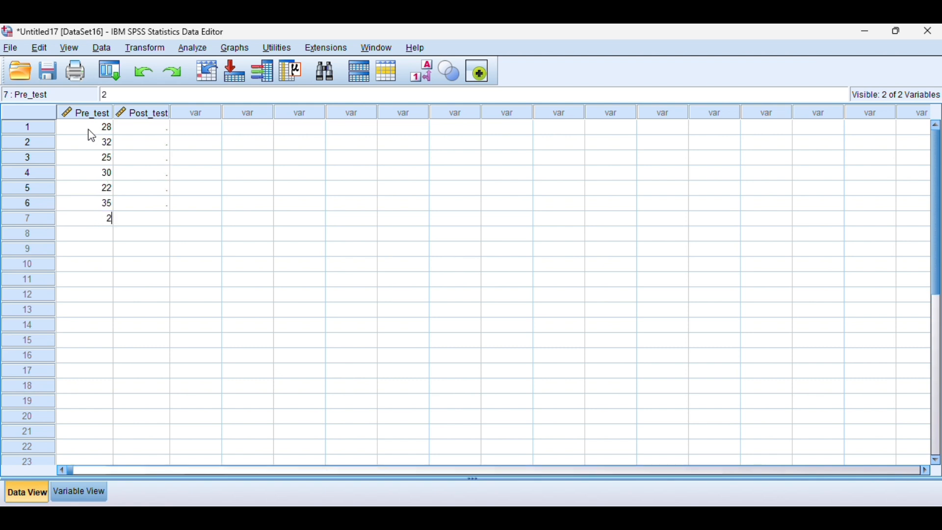
pyautogui.write('5 30 22 35 28')
pyautogui.press('Return')
pyautogui.write('31')
pyautogui.press('Return')
pyautogui.write('24')
pyautogui.press('Return')
pyautogui.write('29')
pyautogui.press('Return')
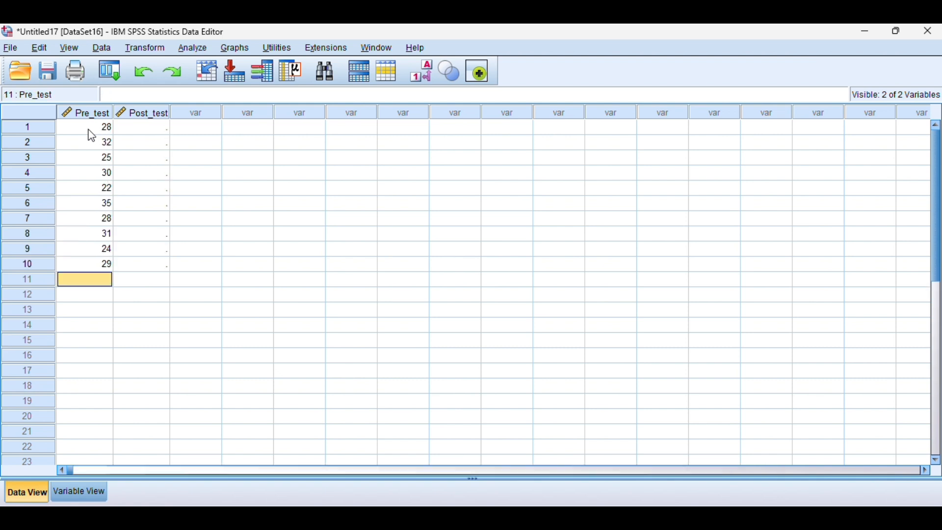
# Enter in Pre_test rows 11–30: 27, 33, 26, 30, 23, 34, 28, 31, 25, 29, 27, 32, 26, 30, 22, 35, 28, 31, 24, 30.
pyautogui.write('27')
pyautogui.press('Return')
pyautogui.write('33 26 30 23 ')
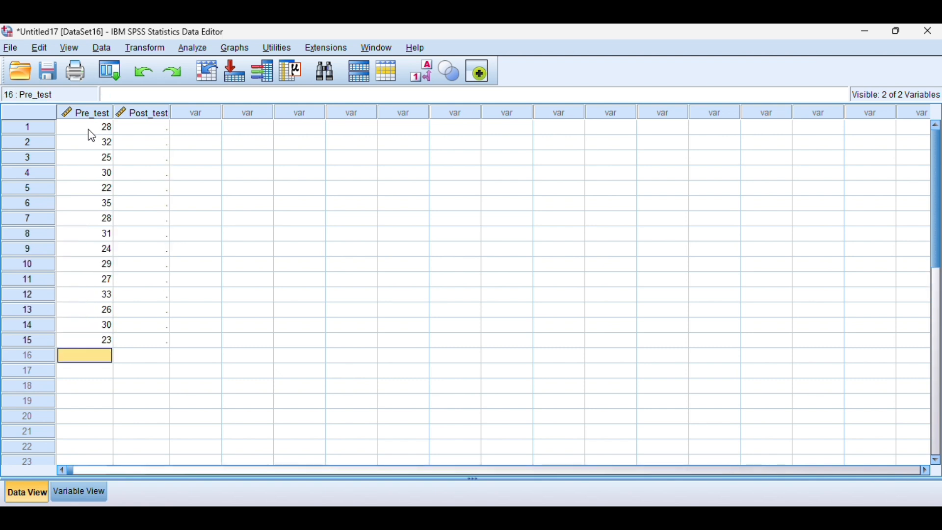
pyautogui.write('34 28 31 25 29 27')
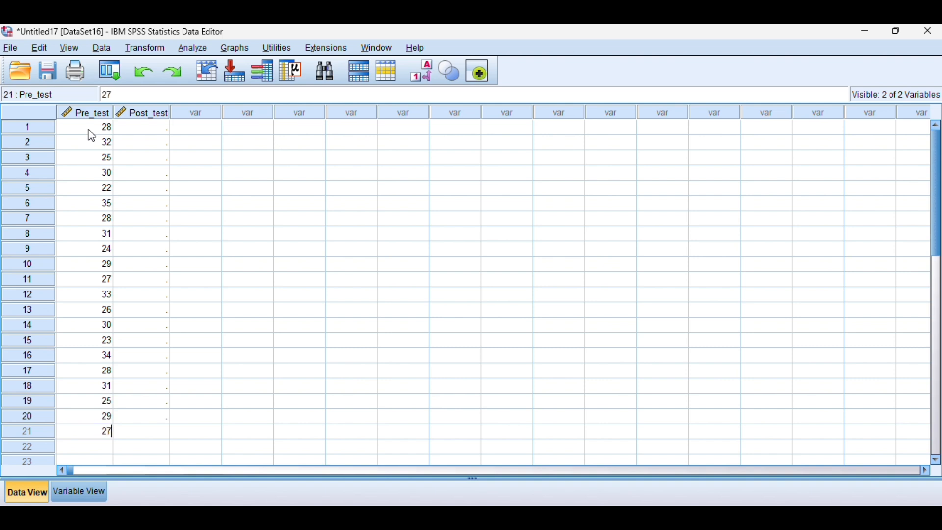
pyautogui.write(' 32 26 30 22 35 28 31 24 30')
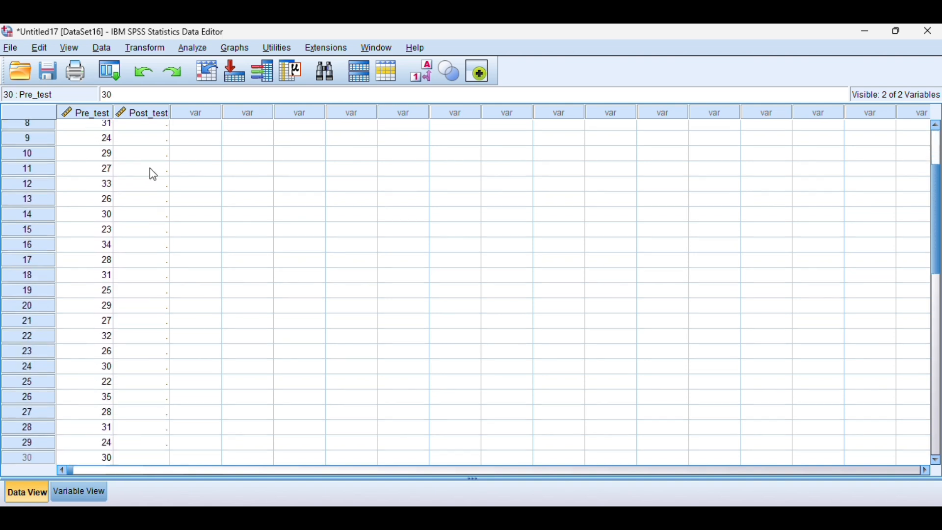
# Enter in Post_test rows 1–17: 45, 48, 42, 50, 40, 55, 46, 49, 43, 51, 44, 52, 41, 50, 45, 54, 47.
pyautogui.scroll(3, 150, 168)
pyautogui.click(159, 125)
pyautogui.write('45 48 42 50 40 55 46 49 43 51 54')
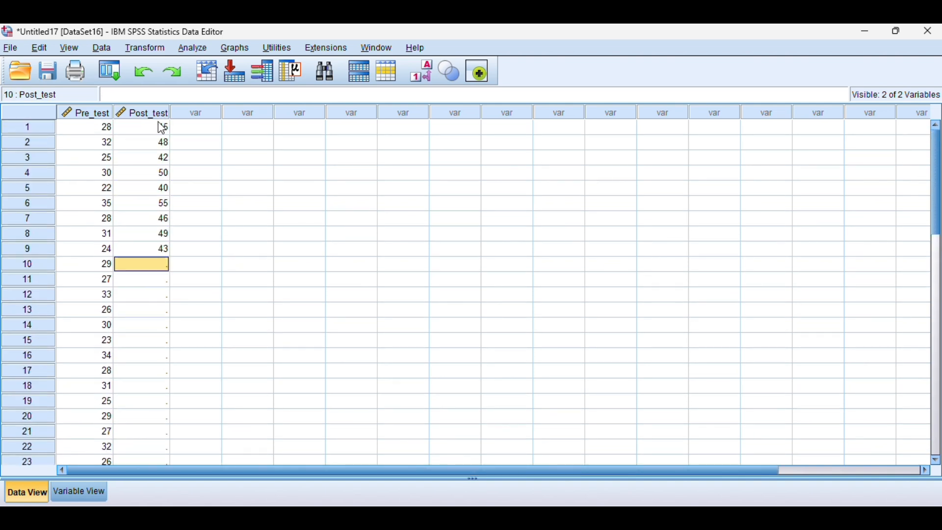
pyautogui.press('BackSpace')
pyautogui.press('BackSpace')
pyautogui.write('44 52 41 50 45 54 47')
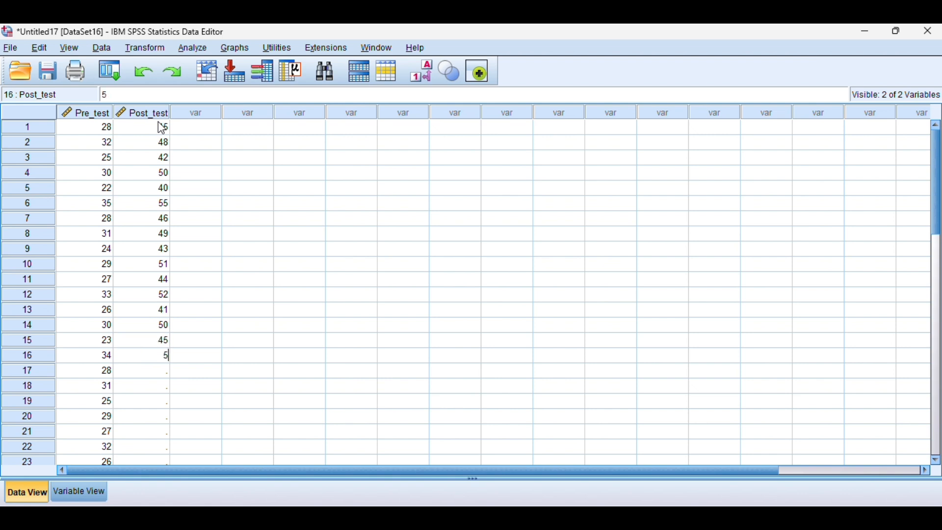
# Enter in Post_test rows 18–30: 50, 42, 53, 46, 51, 40, 50, 48, 56, 45, 49, 42, 52.
pyautogui.write(' 50')
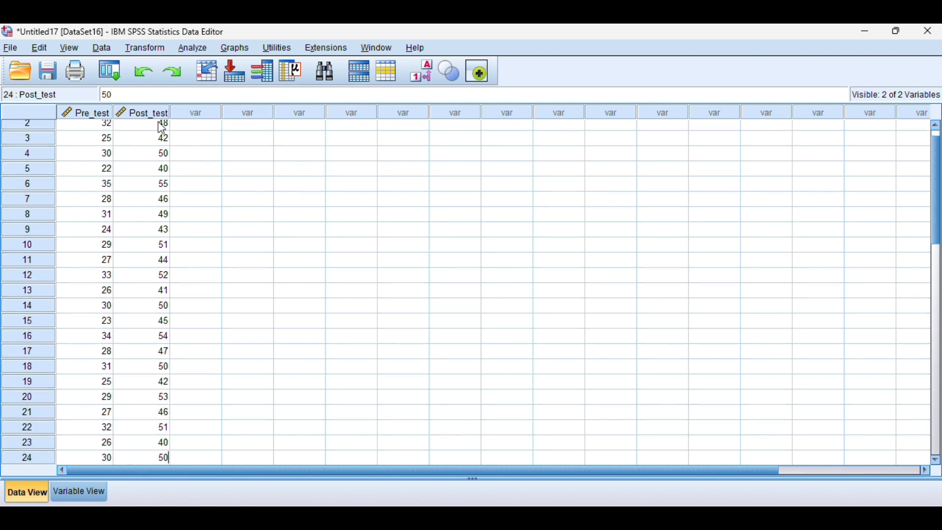
pyautogui.write(' 42 53 46 51 40 50 48 56 48 45 42 52')
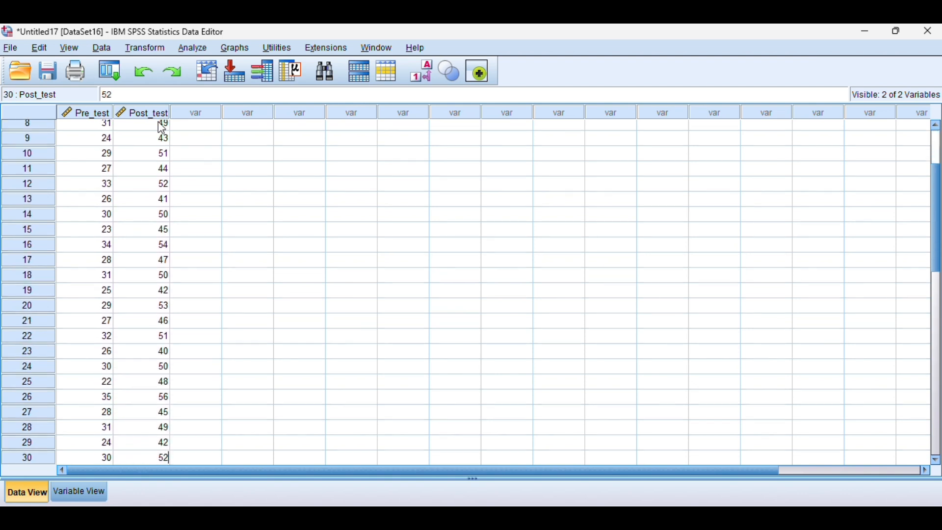
pyautogui.scroll(3, 132, 161)
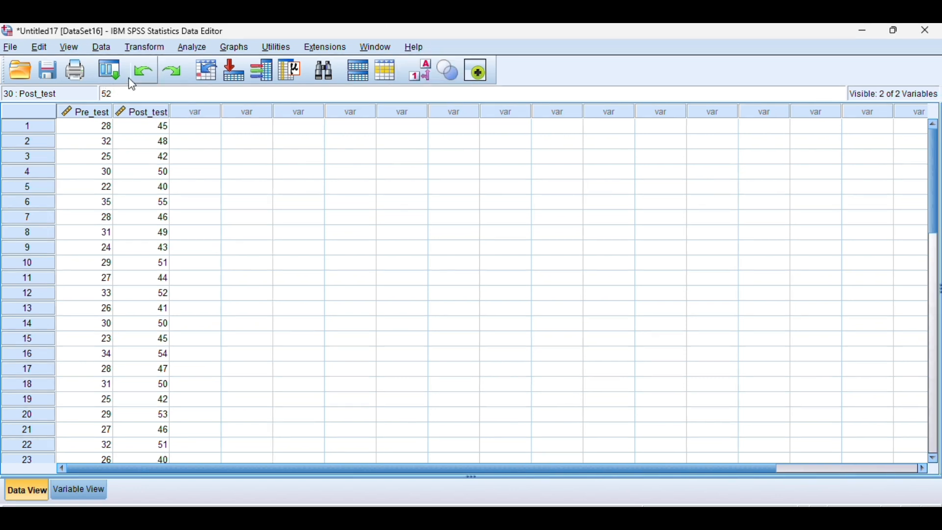
# Run a Frequencies analysis on Pre_test and Post_test with frequency tables displayed, and review the output tables.
pyautogui.click(191, 47)
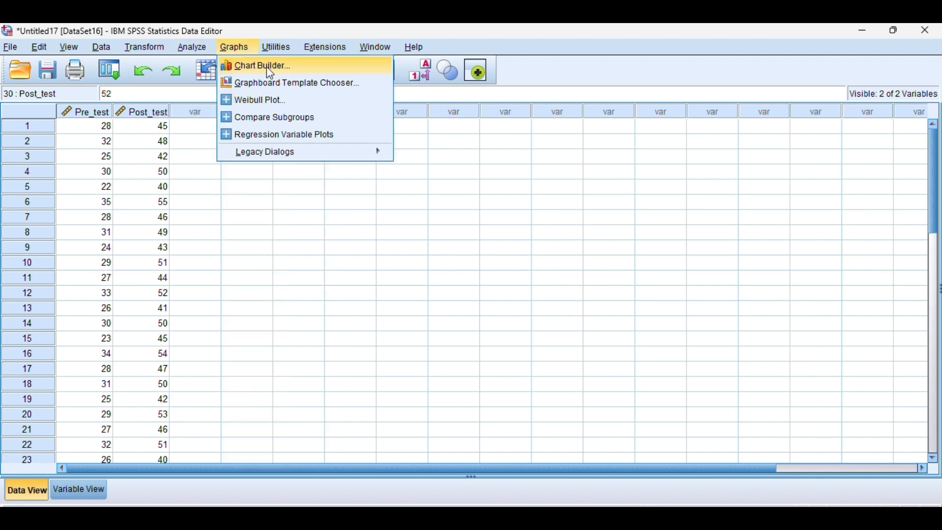
pyautogui.moveTo(214, 87)
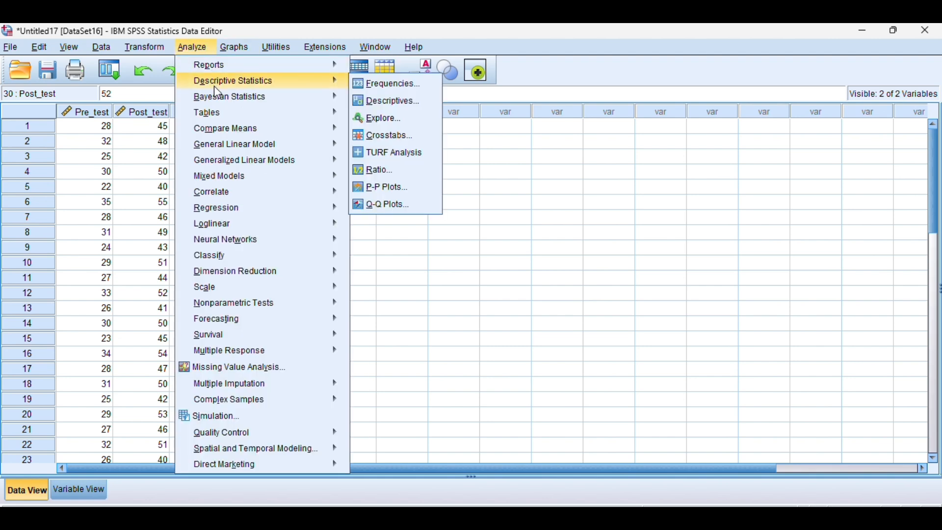
pyautogui.click(387, 89)
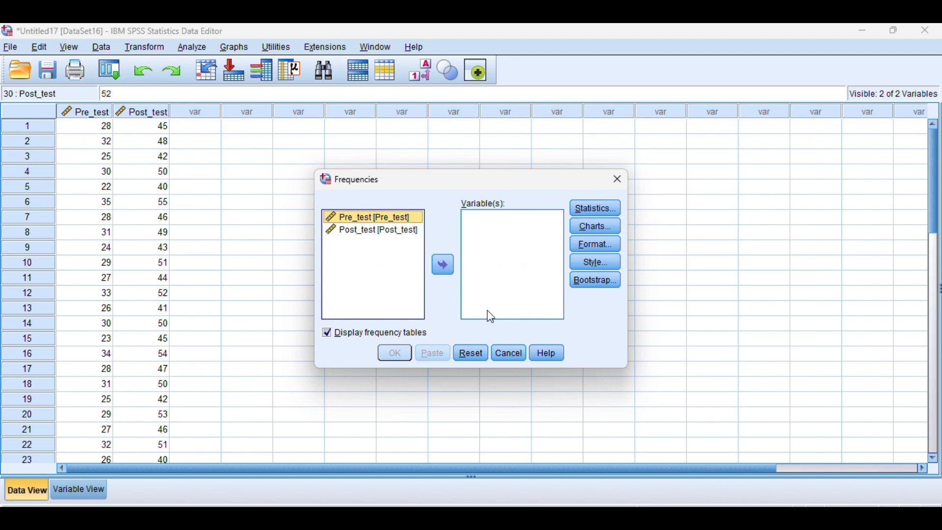
pyautogui.click(445, 268)
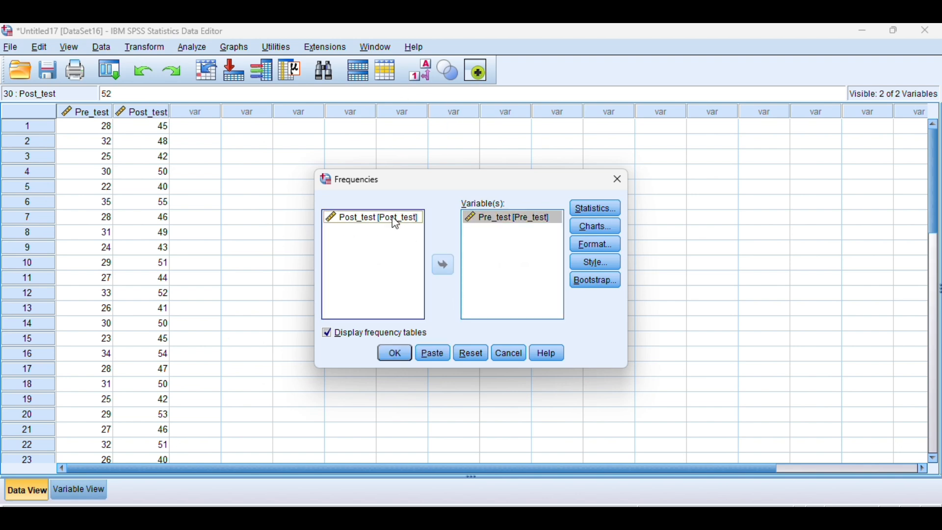
pyautogui.click(396, 219)
pyautogui.click(445, 266)
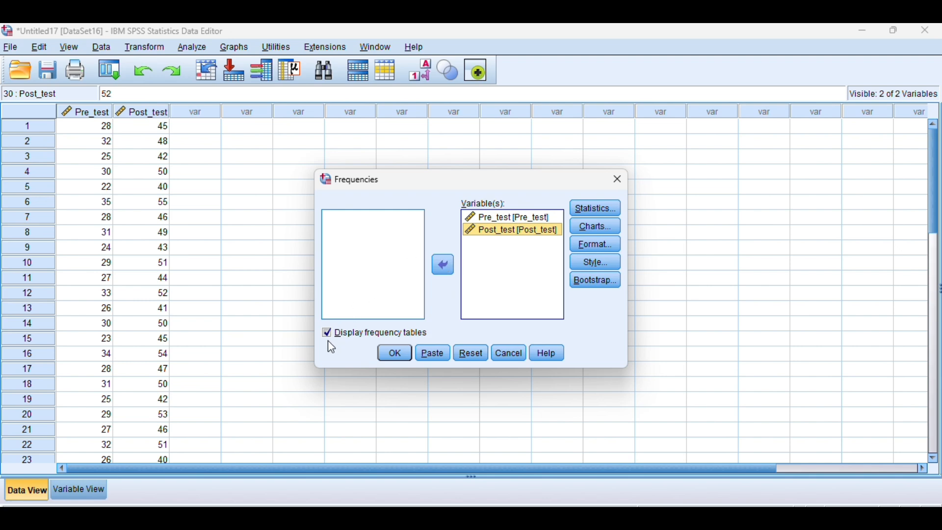
pyautogui.click(394, 356)
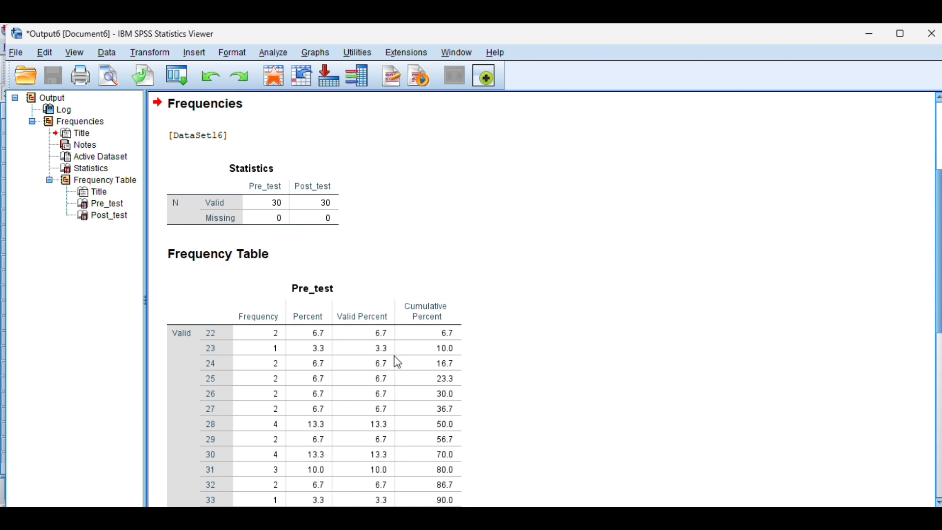
pyautogui.scroll(-5, 431, 244)
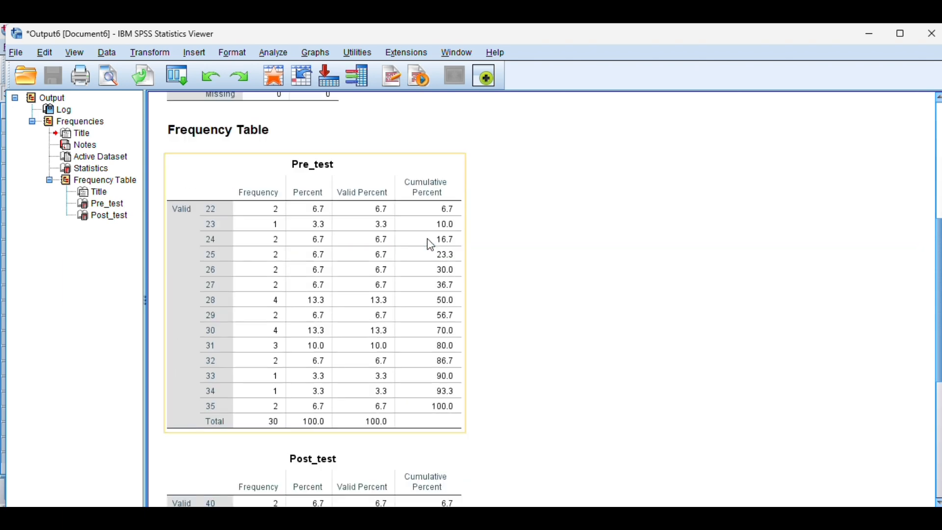
pyautogui.scroll(-10, 430, 244)
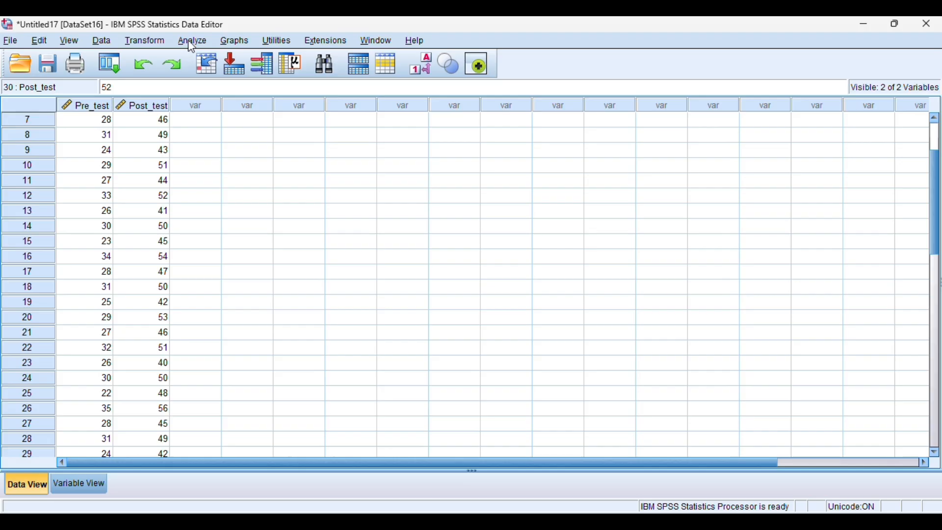
# Run a Frequencies analysis on Pre_test and Post_test with histograms as the chart type and no normal curve.
pyautogui.click(191, 43)
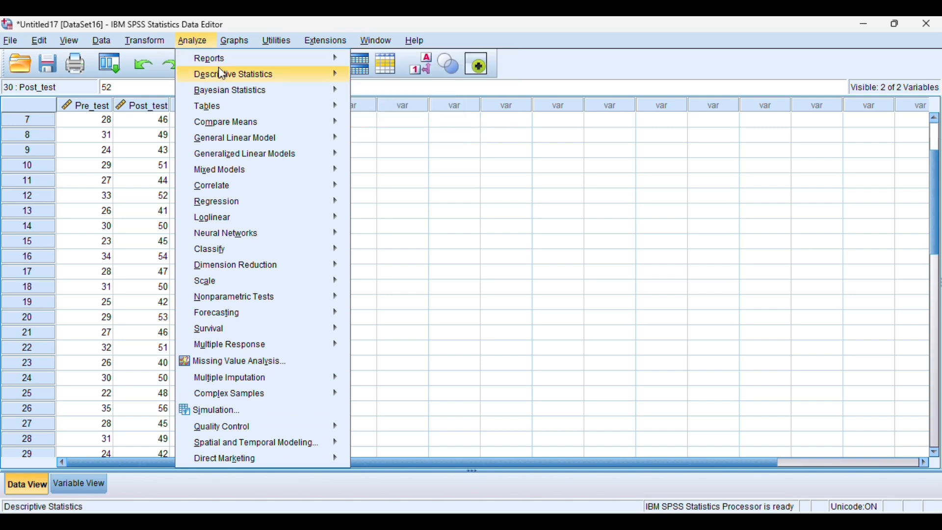
pyautogui.moveTo(222, 78)
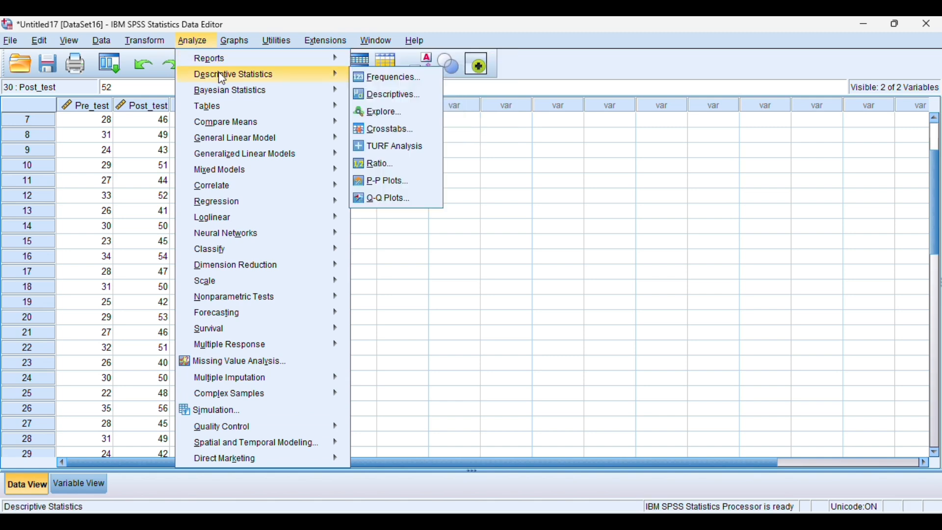
pyautogui.click(374, 77)
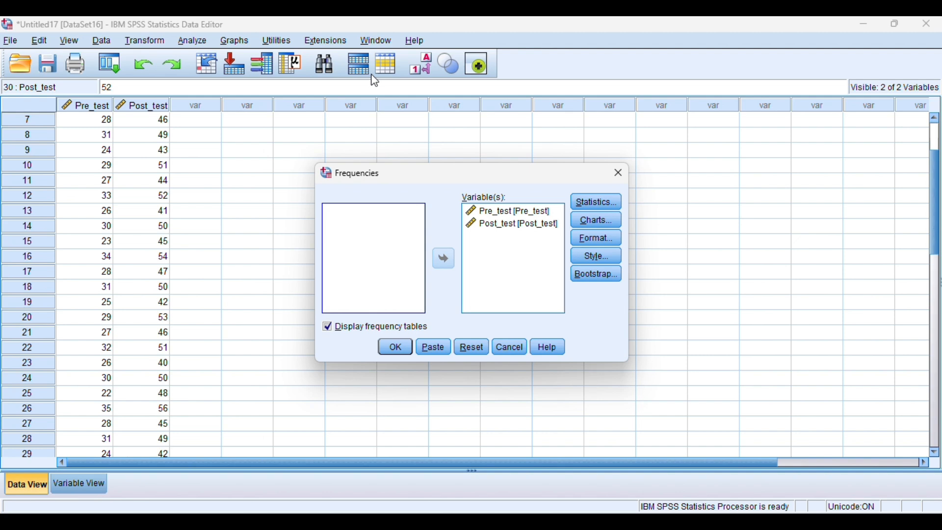
pyautogui.click(597, 220)
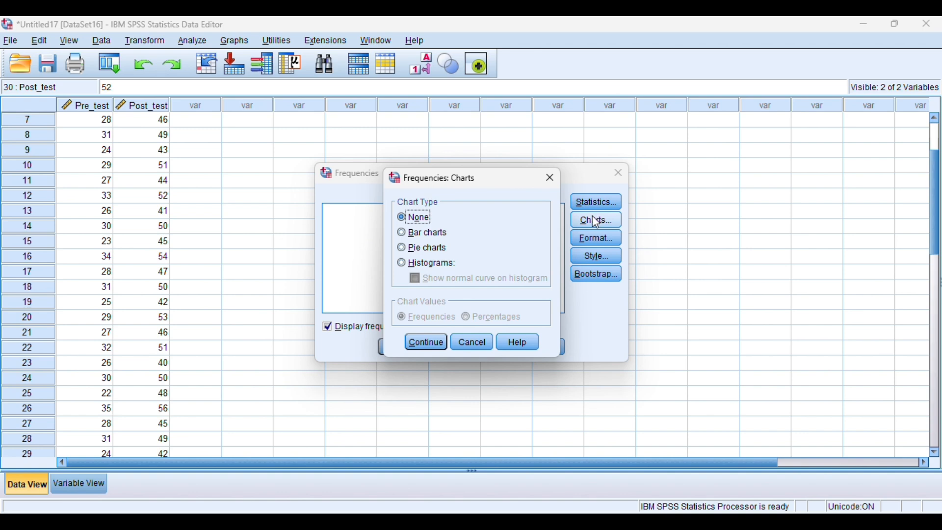
pyautogui.click(403, 265)
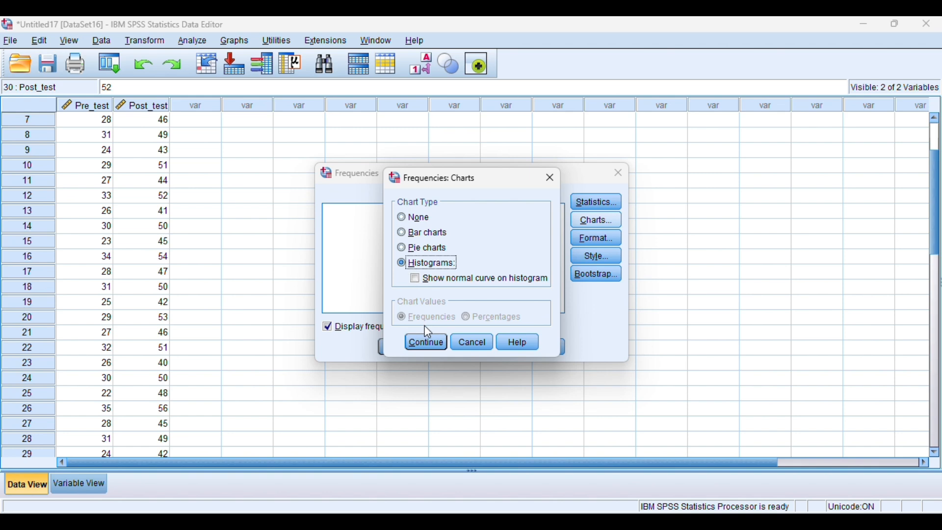
pyautogui.click(424, 345)
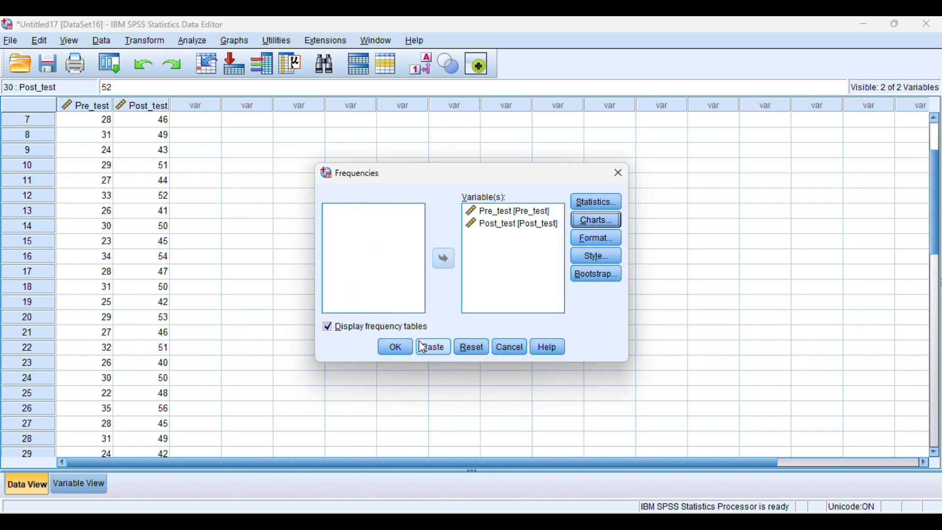
pyautogui.click(382, 352)
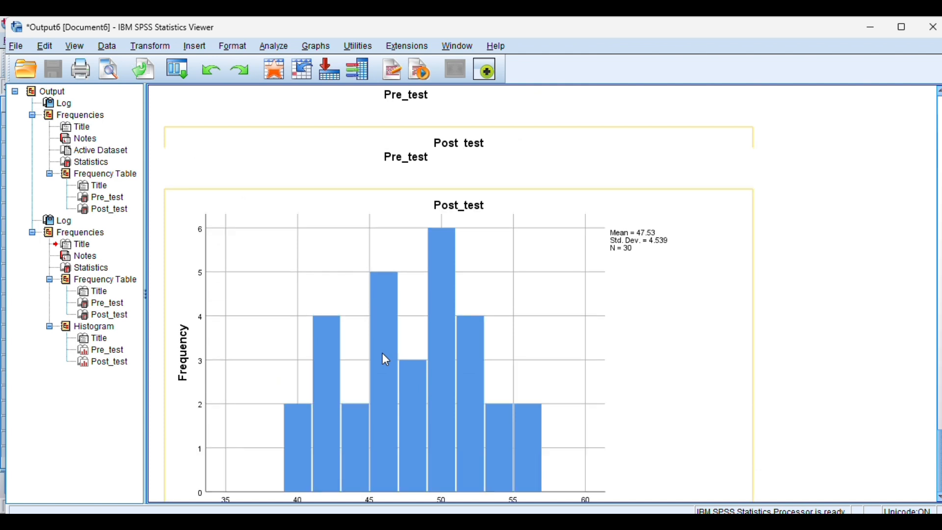
# Examine the statistics table, frequency tables and histograms for Pre_test and Post_test in the new output.
pyautogui.scroll(10, 386, 359)
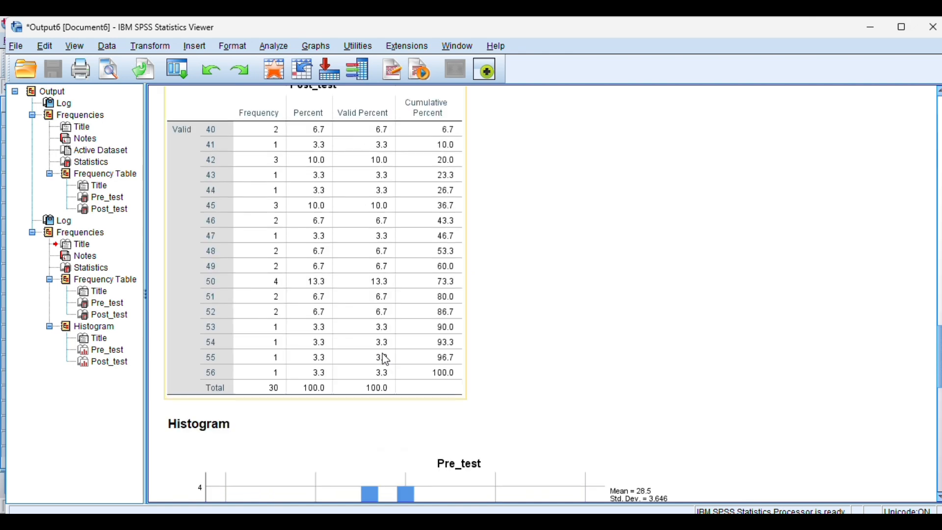
pyautogui.scroll(5, 386, 360)
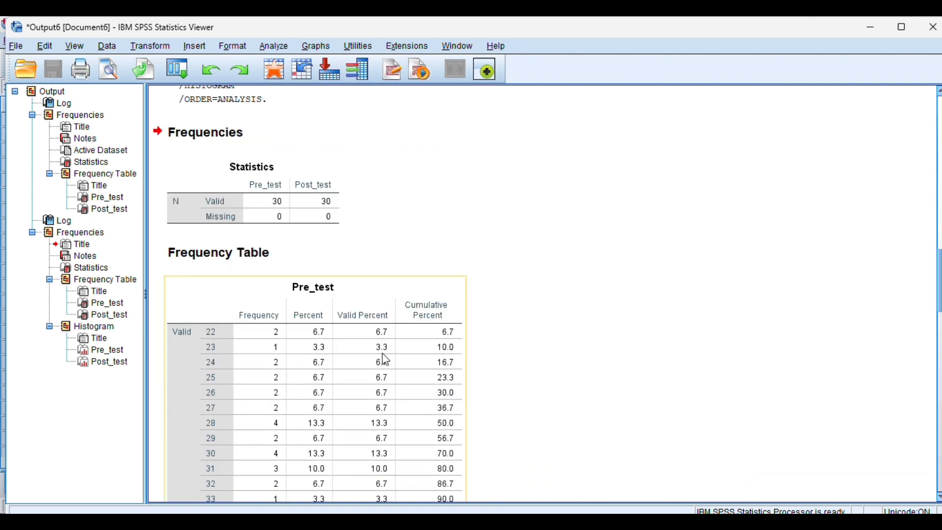
pyautogui.scroll(1, 386, 360)
pyautogui.scroll(-3, 387, 359)
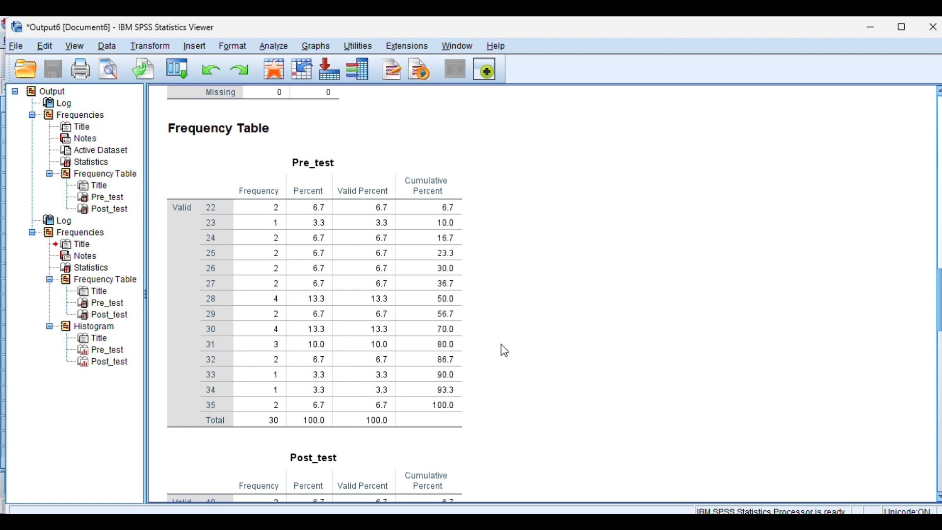
pyautogui.scroll(-5, 501, 344)
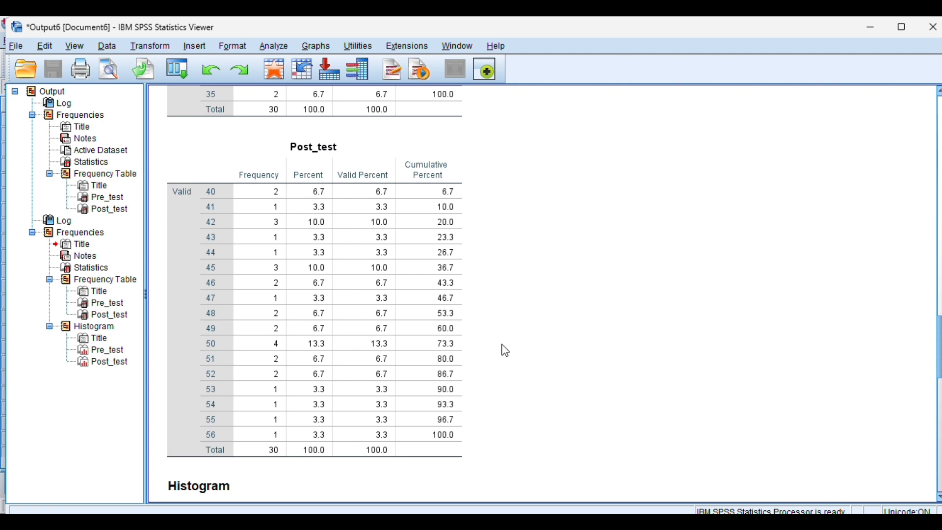
pyautogui.scroll(-8, 503, 345)
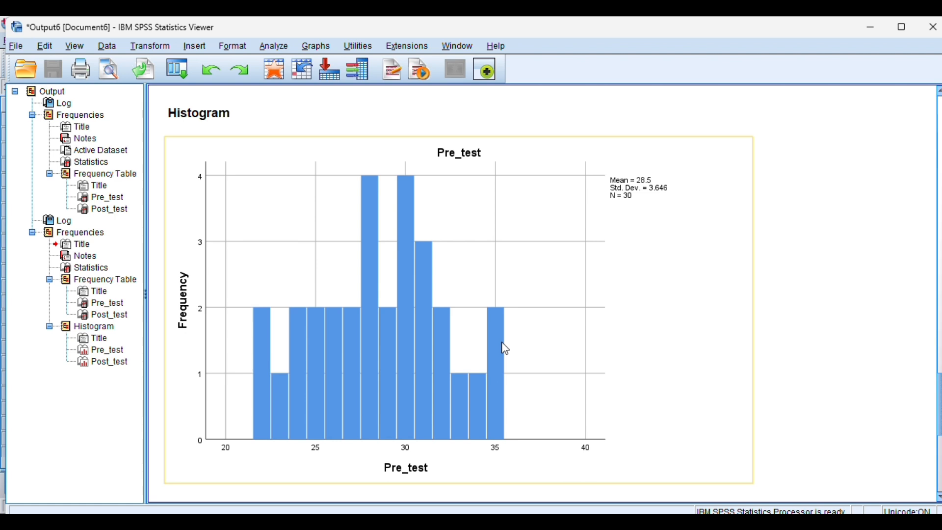
pyautogui.scroll(-10, 506, 349)
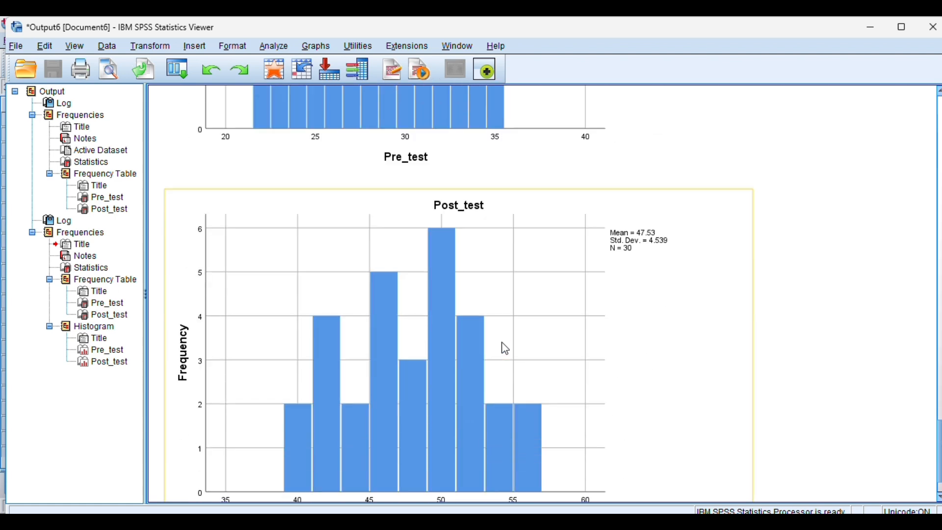
pyautogui.scroll(-2, 506, 348)
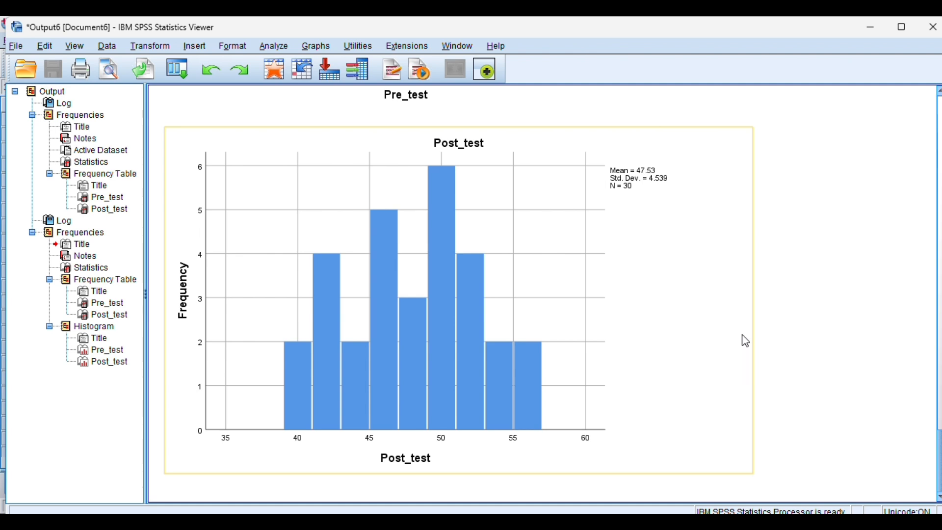
pyautogui.click(808, 324)
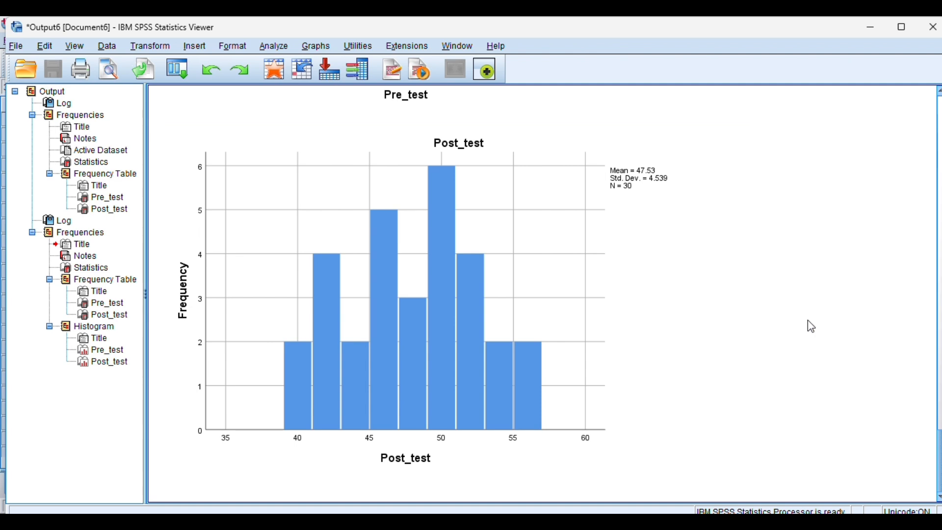
pyautogui.scroll(5, 810, 325)
pyautogui.scroll(7, 808, 321)
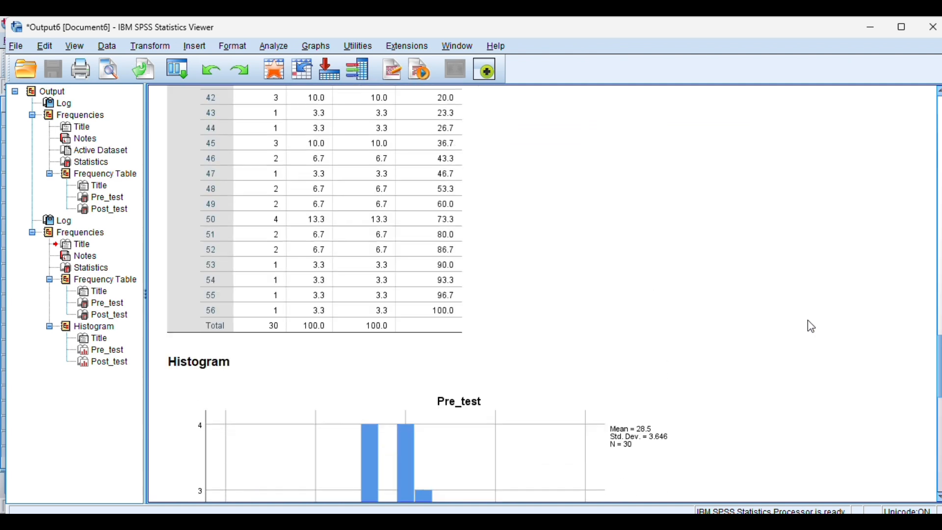
pyautogui.scroll(2, 812, 327)
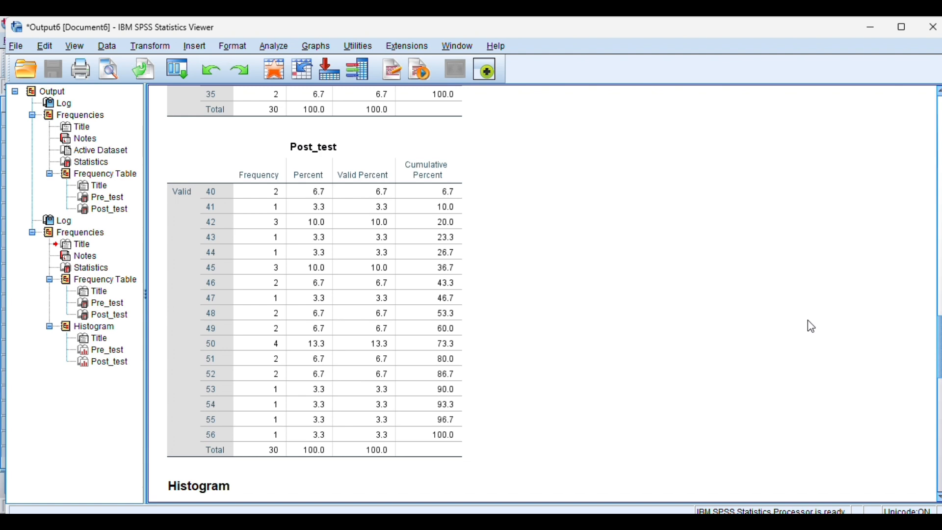
pyautogui.scroll(-4, 811, 325)
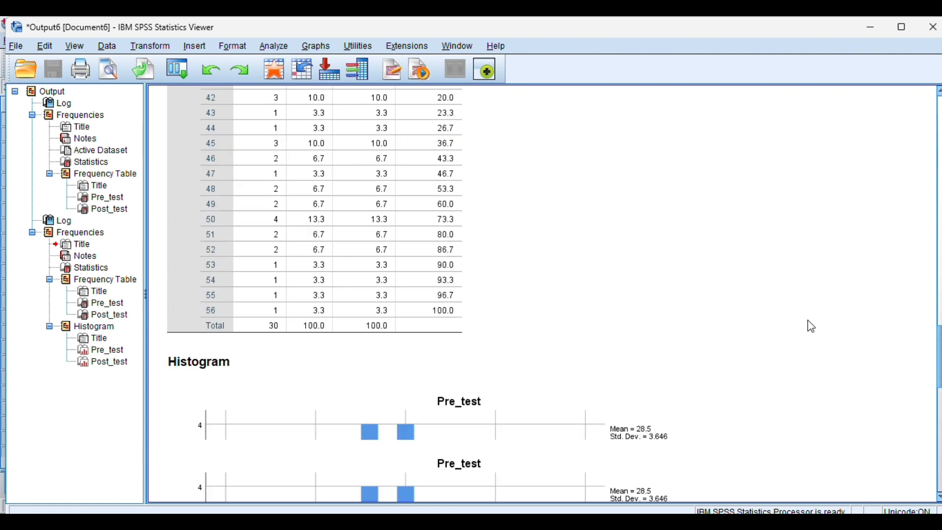
pyautogui.scroll(-10, 808, 320)
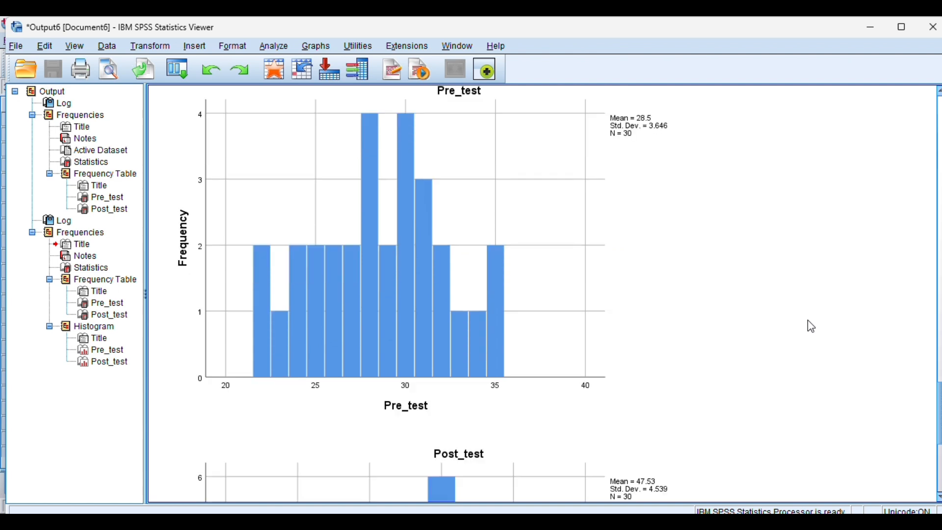
pyautogui.scroll(-2, 807, 320)
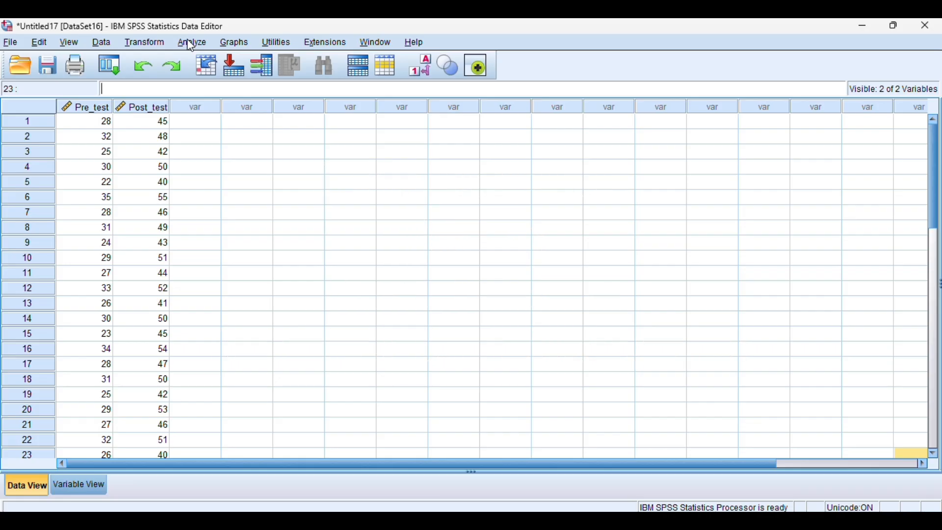
# Set up a Descriptives analysis with Pre_test and Post_test as its variables.
pyautogui.click(191, 44)
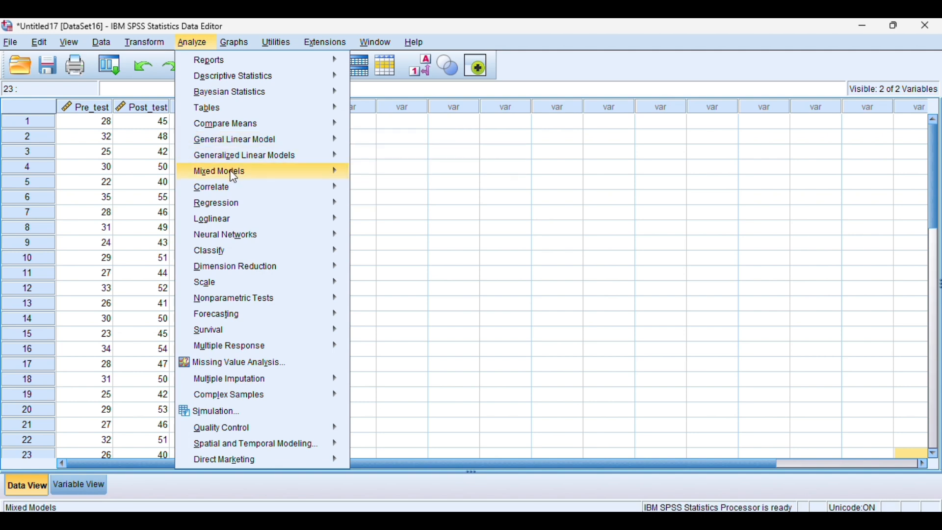
pyautogui.moveTo(251, 82)
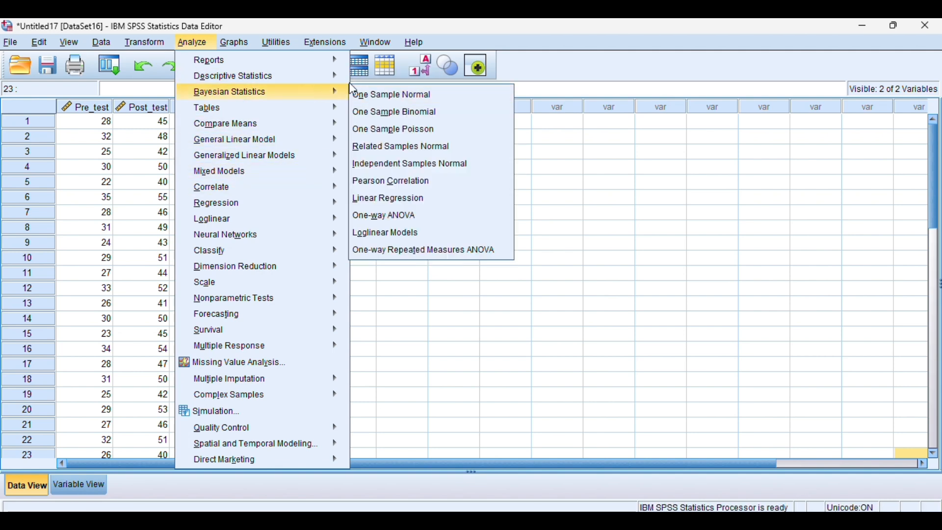
pyautogui.click(373, 96)
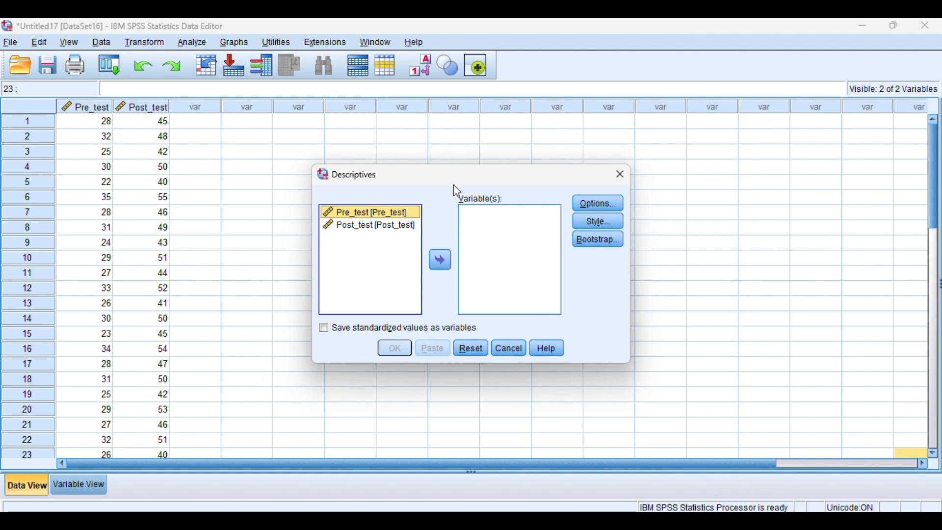
pyautogui.click(440, 260)
pyautogui.click(372, 212)
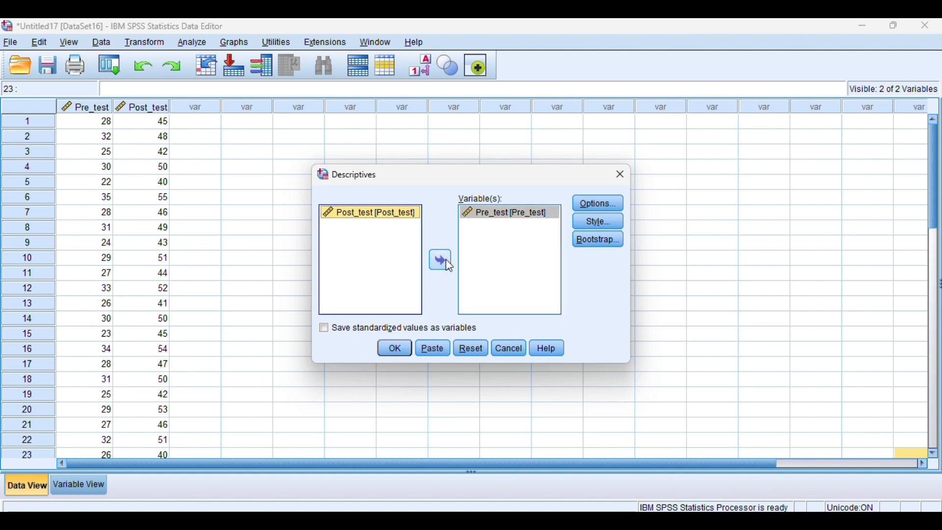
pyautogui.click(440, 260)
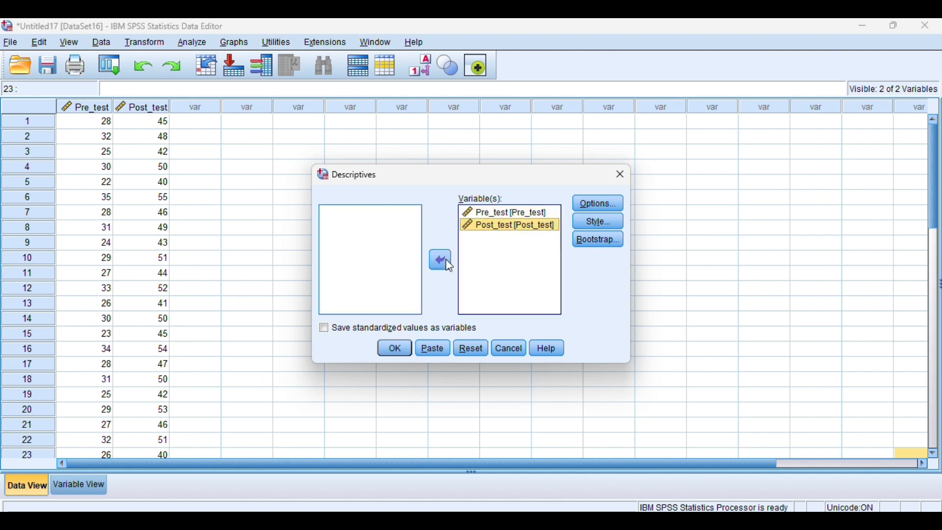
# Run Descriptives with mean, standard deviation, minimum and maximum in variable list order, and review the resulting table.
pyautogui.click(598, 209)
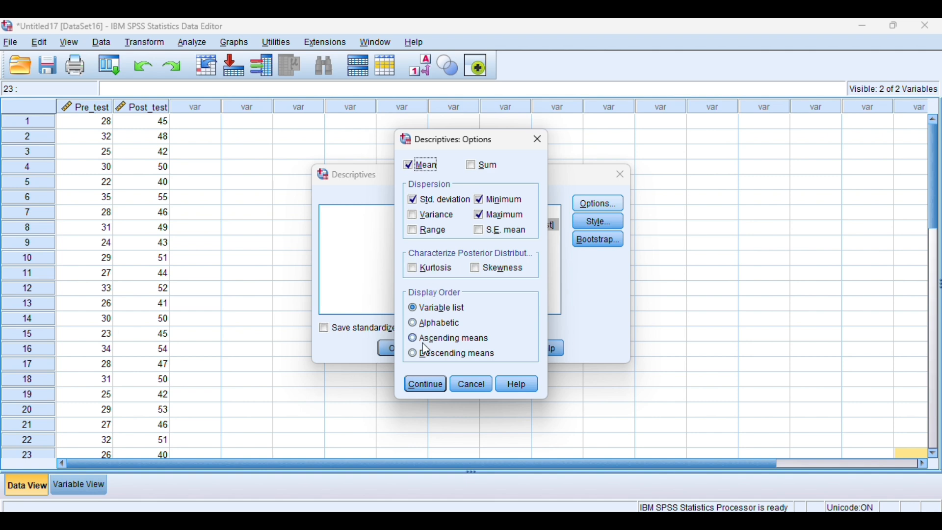
pyautogui.click(428, 387)
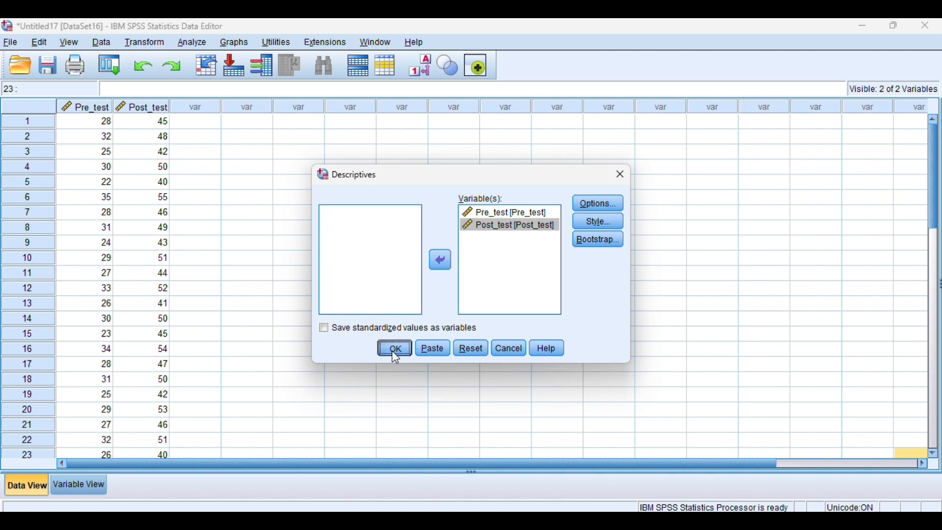
pyautogui.click(392, 350)
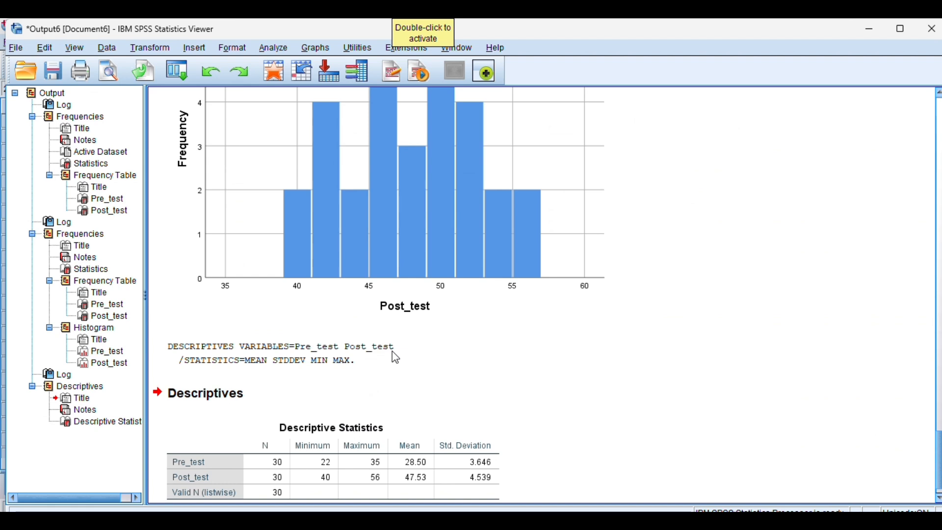
pyautogui.click(392, 351)
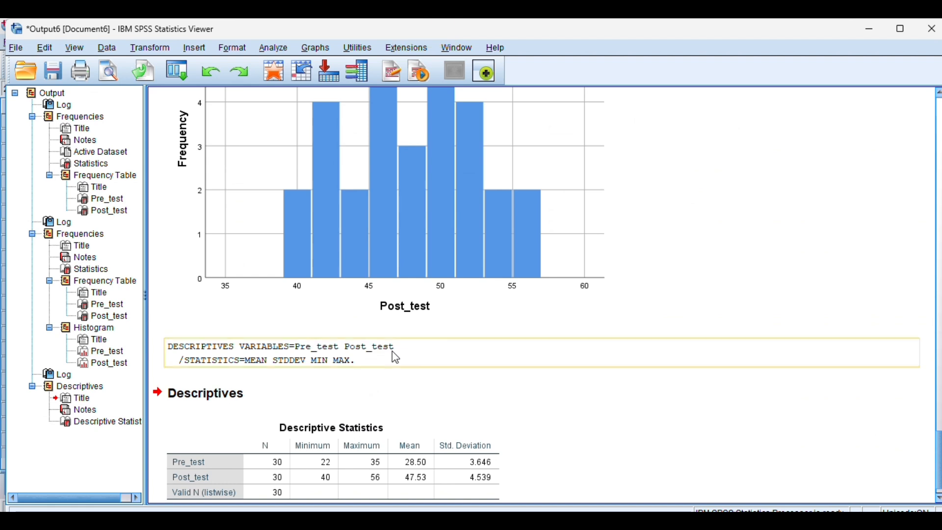
pyautogui.scroll(-1, 395, 357)
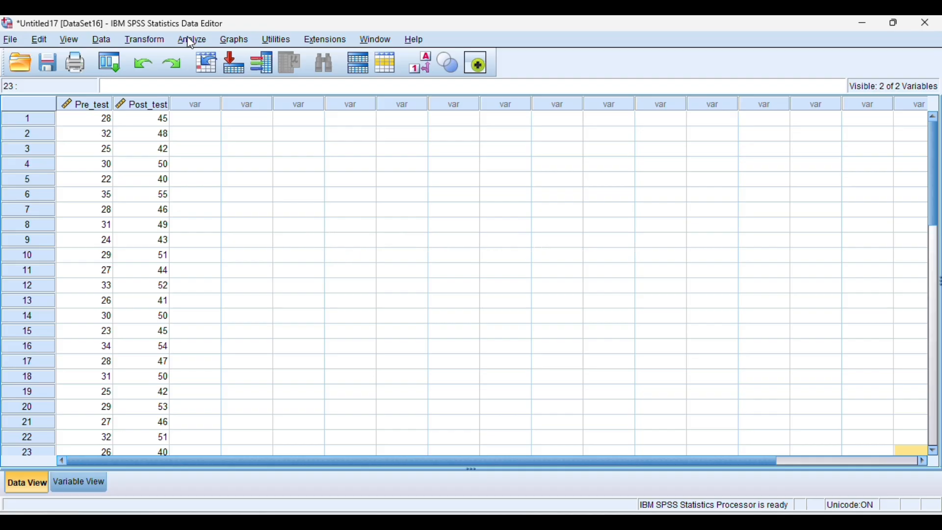
# Set up an Explore analysis with Pre_test and Post_test as the dependent variables.
pyautogui.click(191, 40)
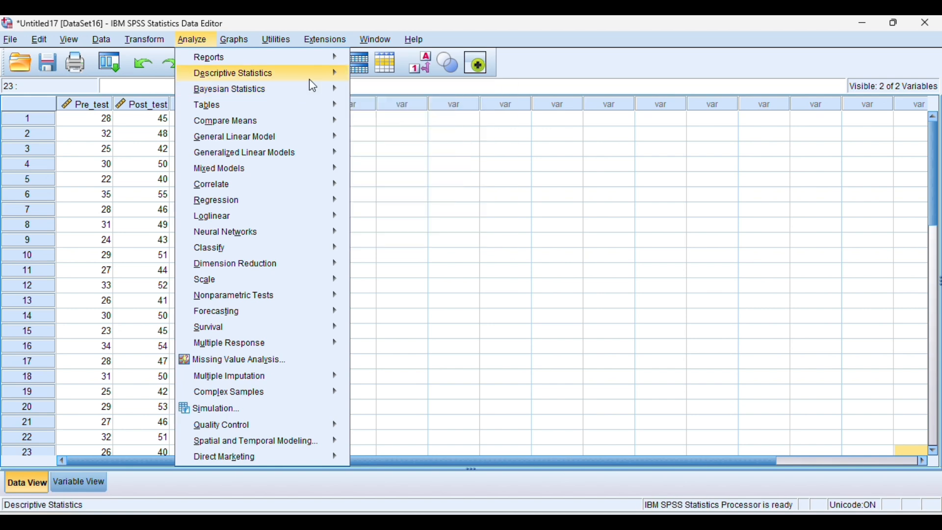
pyautogui.moveTo(318, 73)
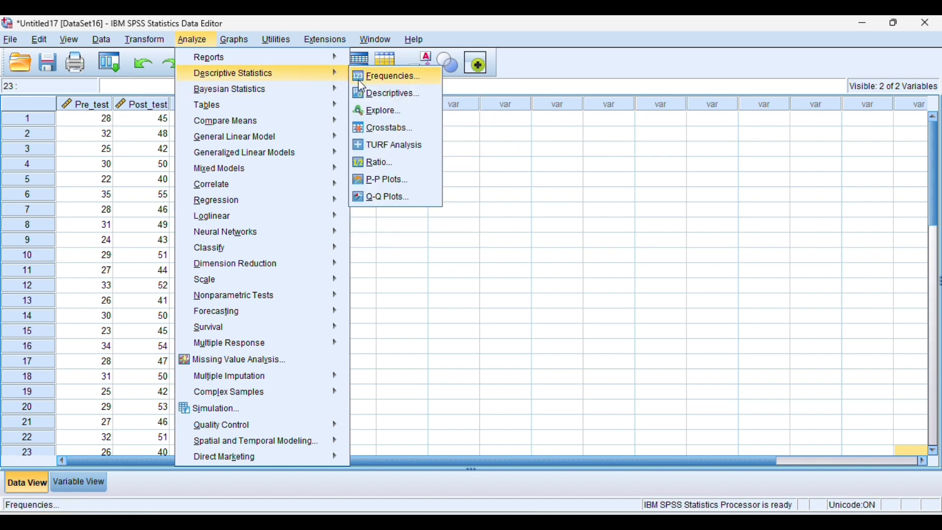
pyautogui.click(373, 112)
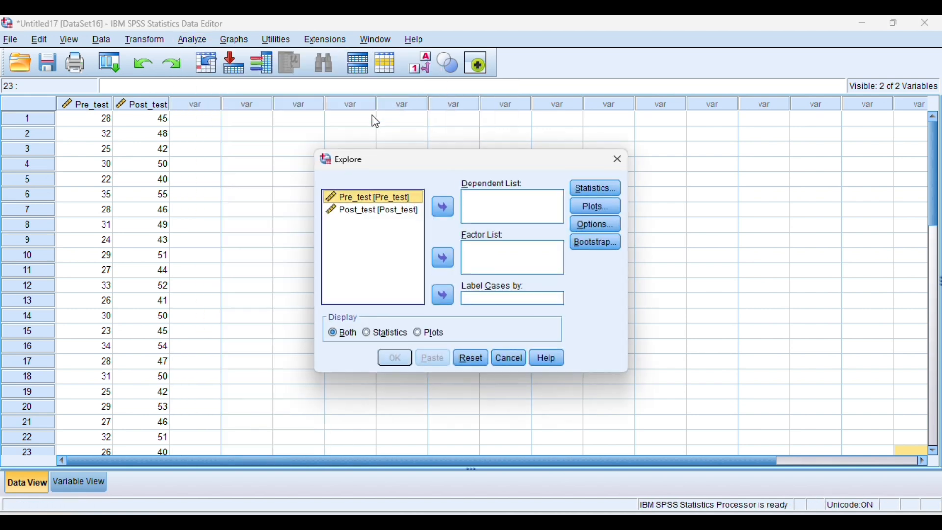
pyautogui.click(444, 206)
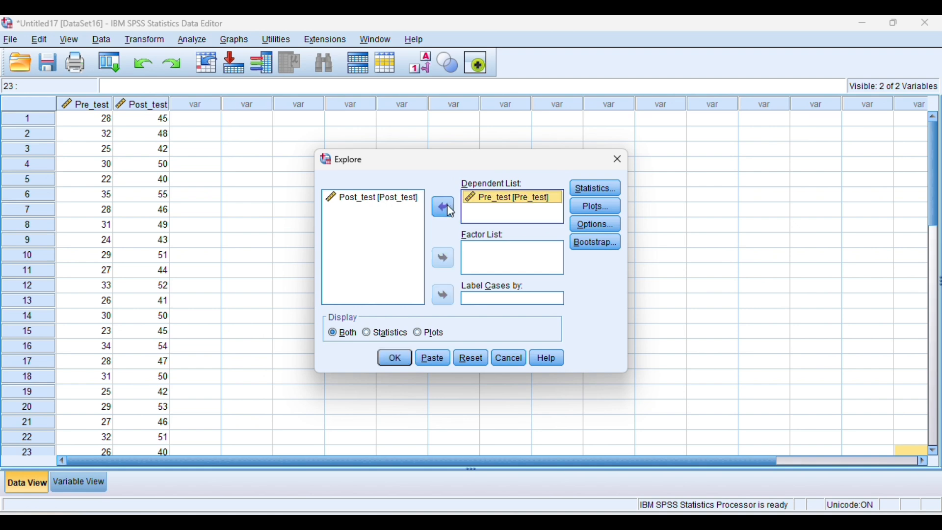
pyautogui.click(406, 204)
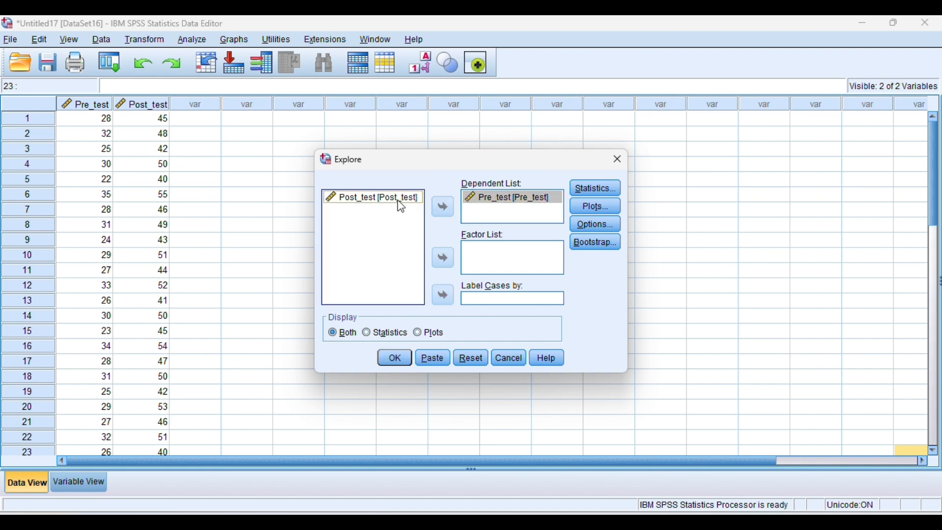
pyautogui.click(444, 206)
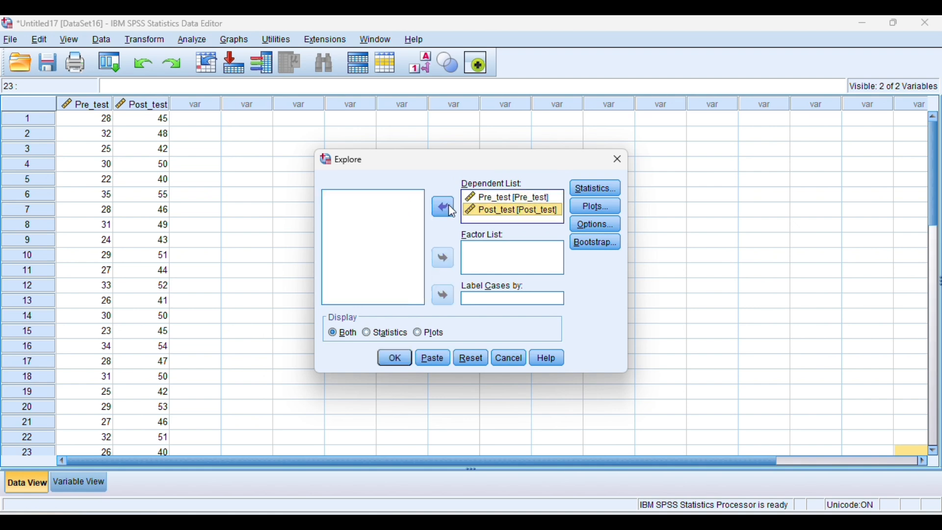
# Add normality plots with tests to the Explore analysis and run it, displaying both statistics and plots.
pyautogui.click(593, 206)
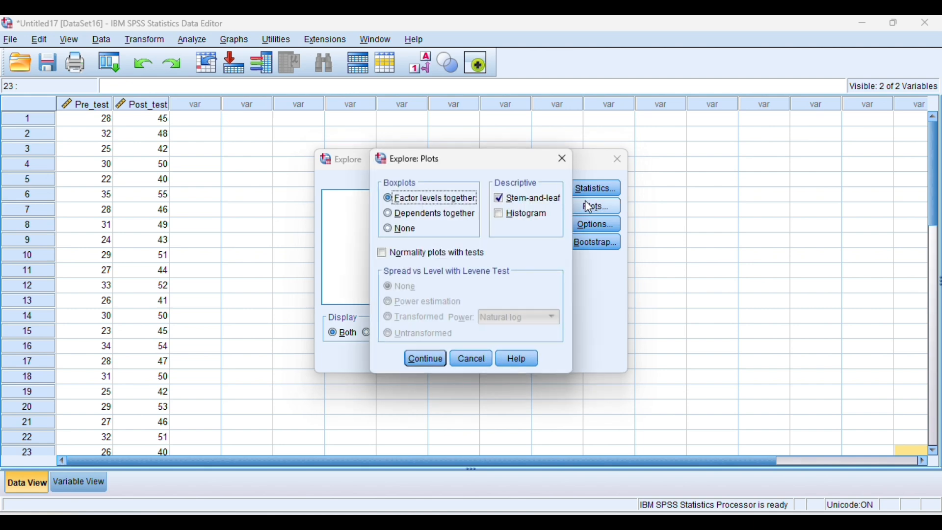
pyautogui.click(383, 254)
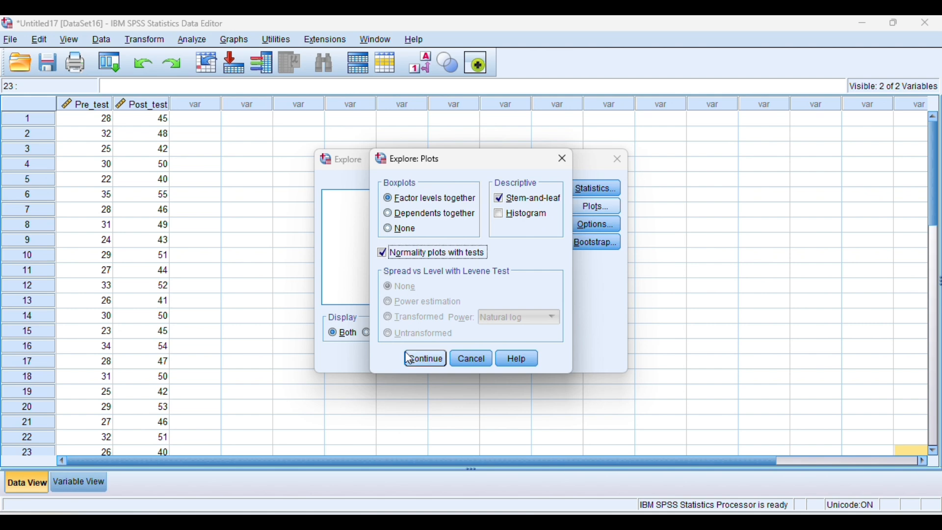
pyautogui.click(422, 363)
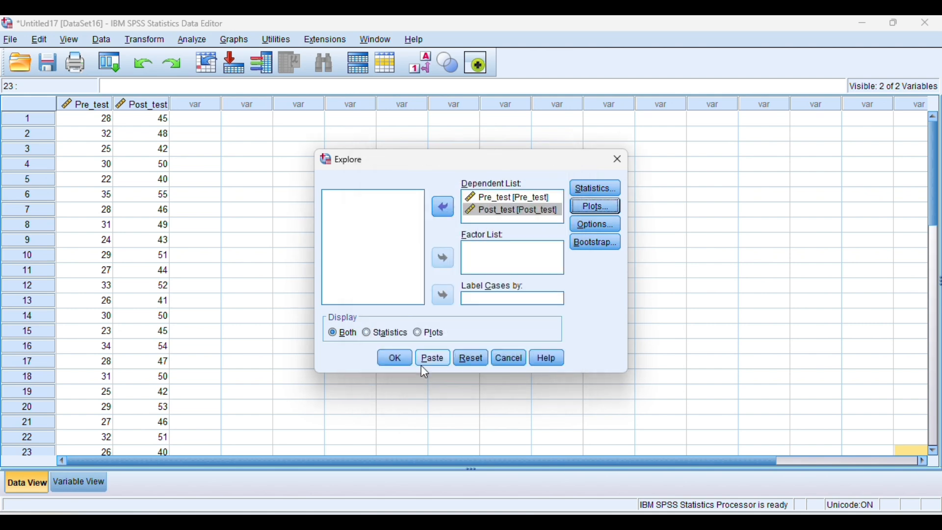
pyautogui.click(394, 360)
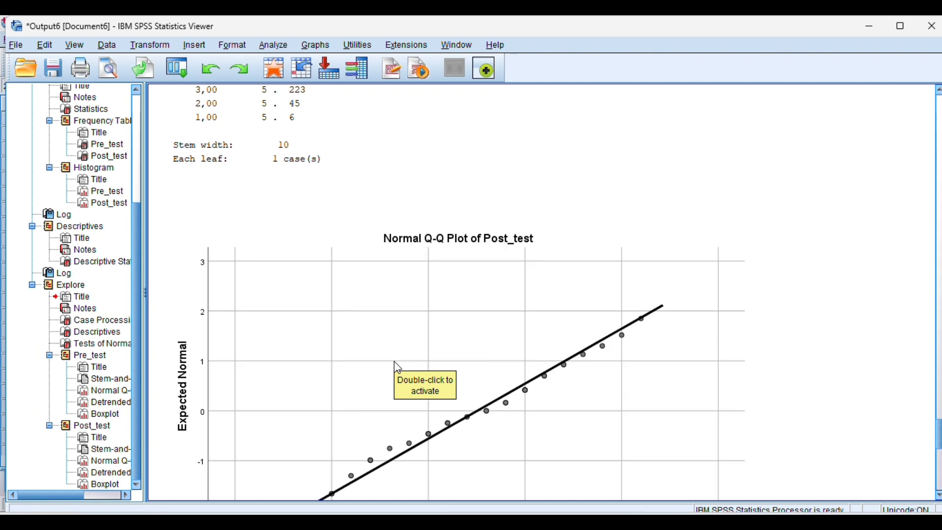
# Examine the Q-Q plots, stem-and-leaf plots and Tests of Normality table for Pre_test and Post_test in the Explore output.
pyautogui.click(462, 381)
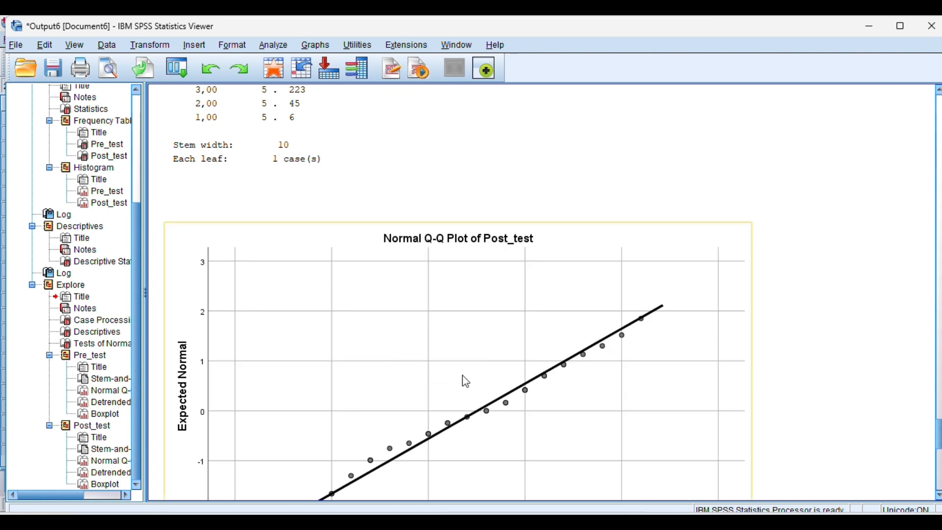
pyautogui.scroll(-3, 489, 314)
pyautogui.scroll(20, 489, 314)
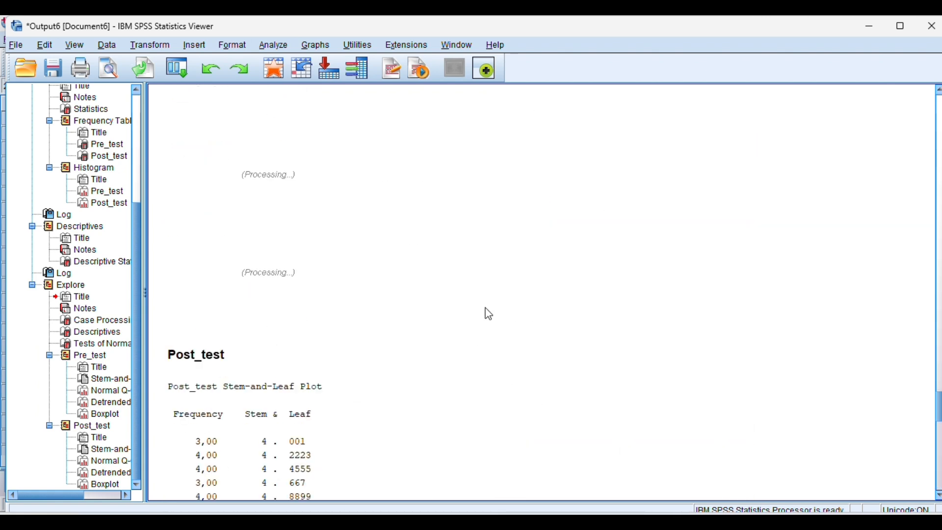
pyautogui.scroll(8, 488, 314)
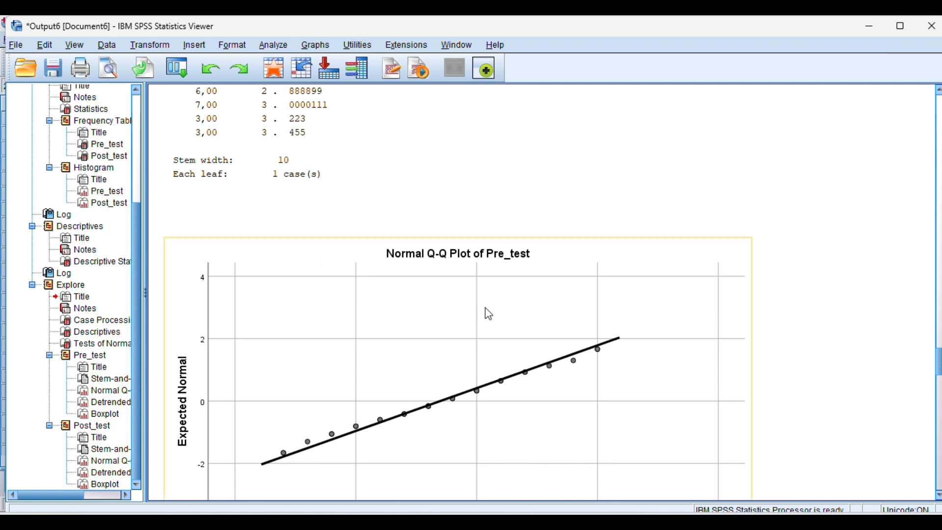
pyautogui.scroll(-2, 488, 314)
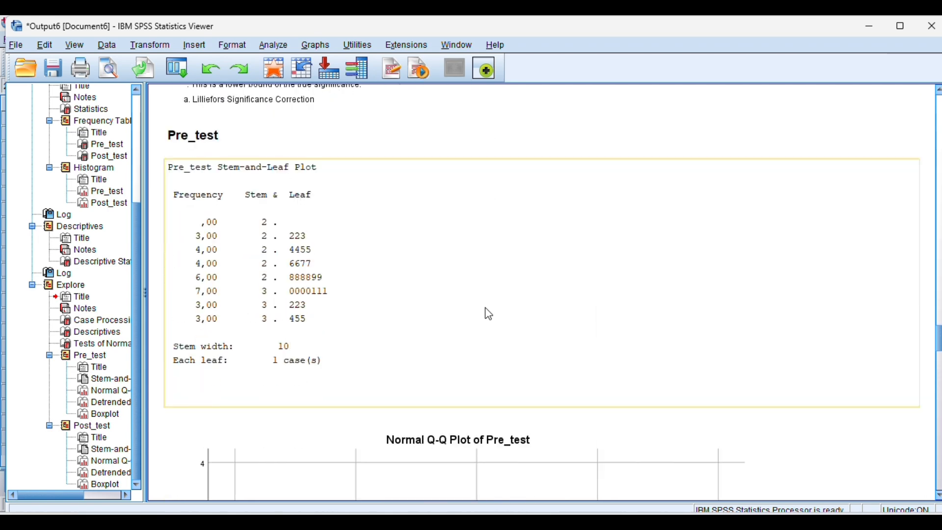
pyautogui.scroll(2, 489, 314)
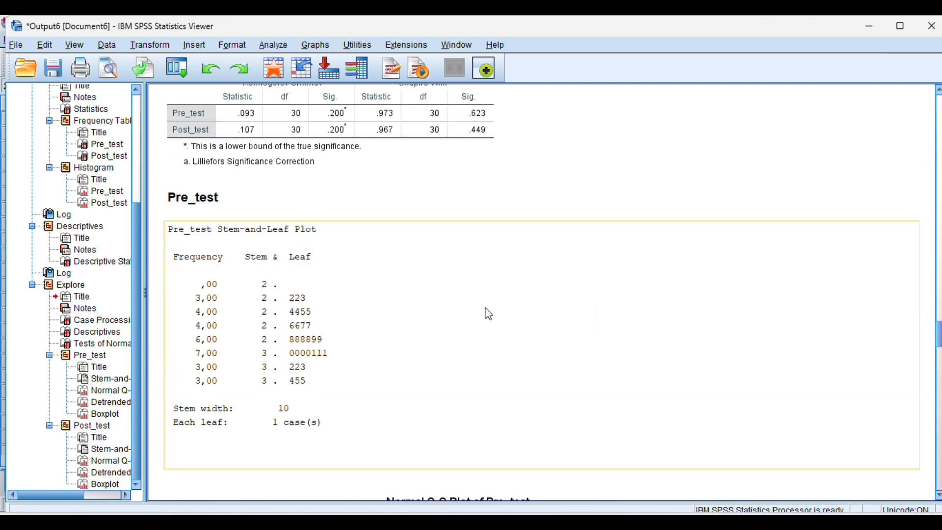
pyautogui.scroll(2, 488, 314)
pyautogui.scroll(4, 489, 314)
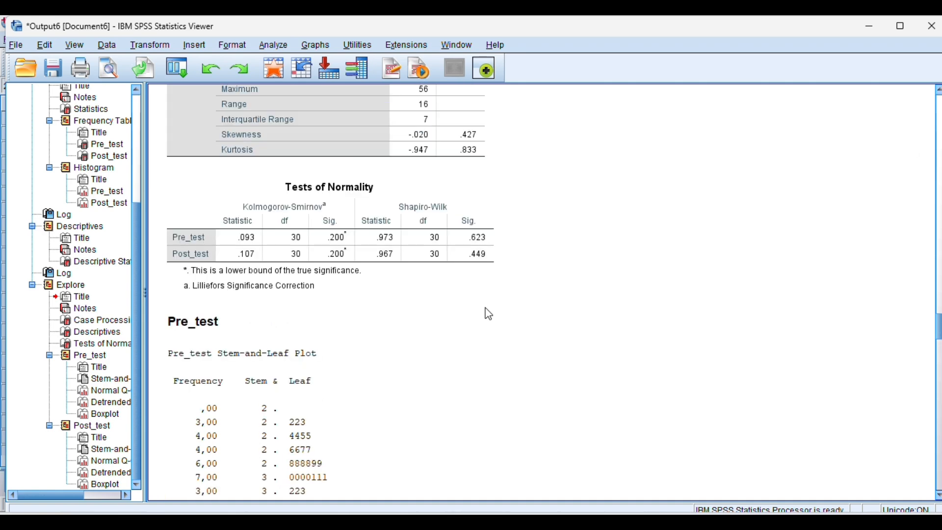
pyautogui.scroll(2, 488, 314)
pyautogui.scroll(2, 489, 314)
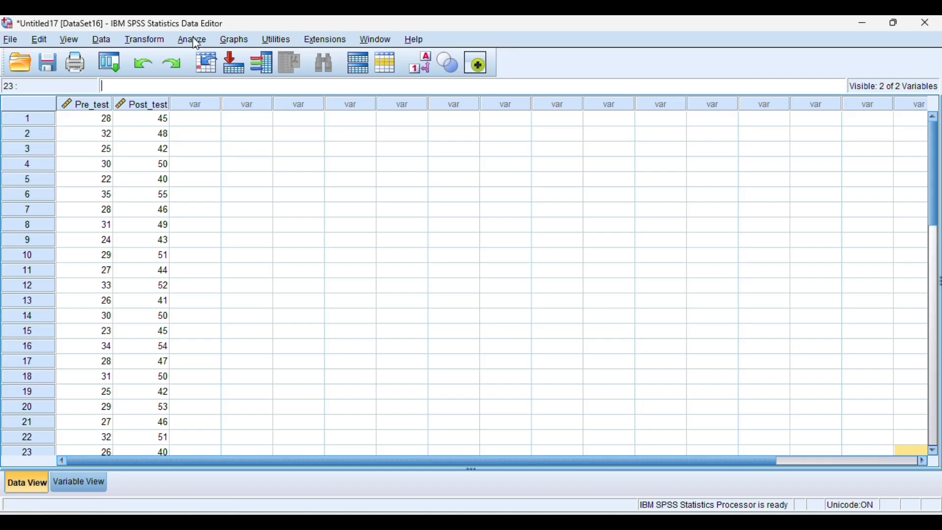
# Run a Paired-Samples T Test pairing Pre_test with Post_test, and review the resulting tables.
pyautogui.click(195, 40)
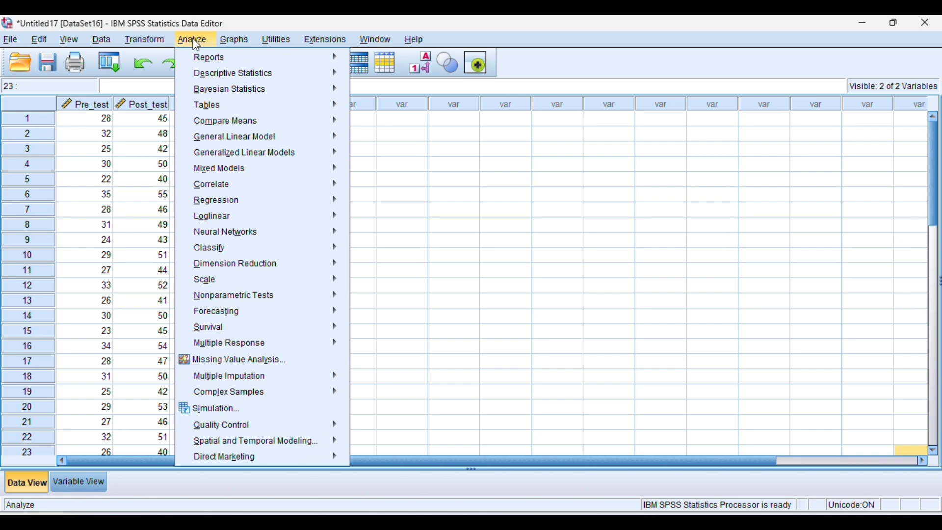
pyautogui.moveTo(231, 172)
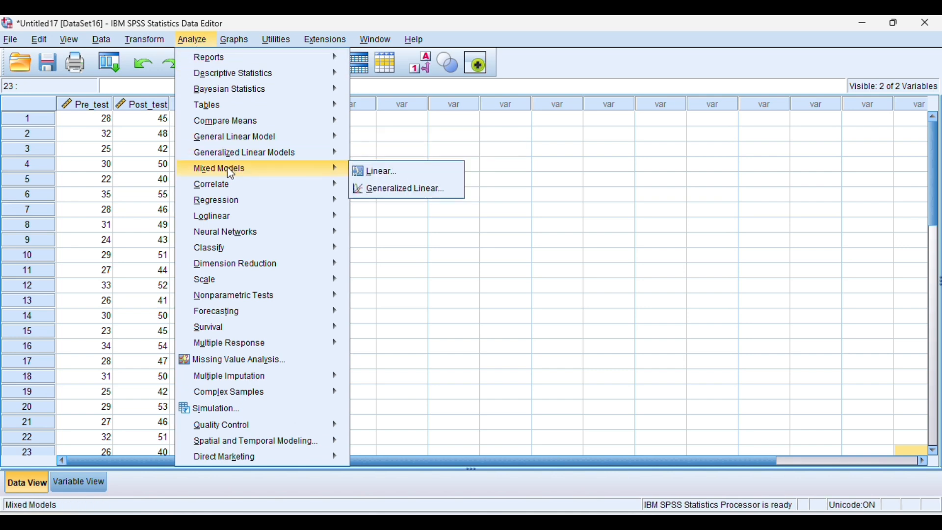
pyautogui.moveTo(255, 129)
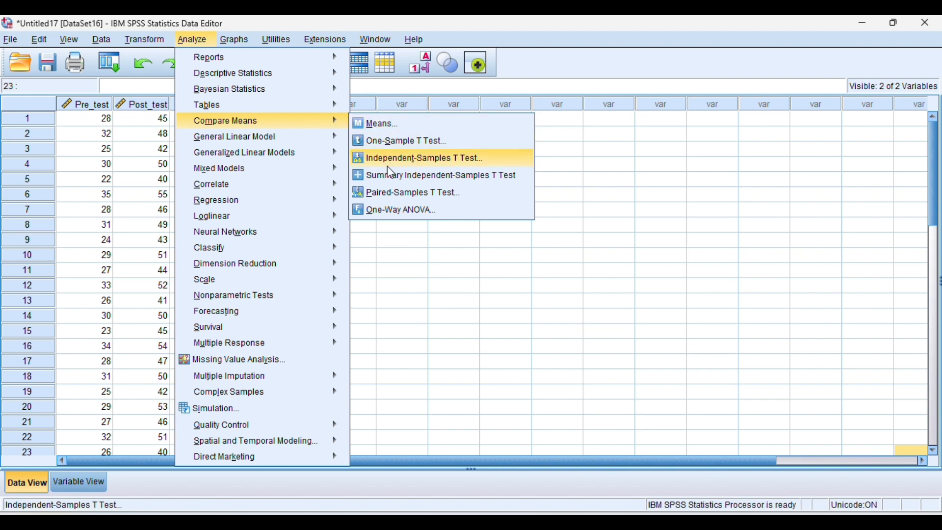
pyautogui.click(394, 197)
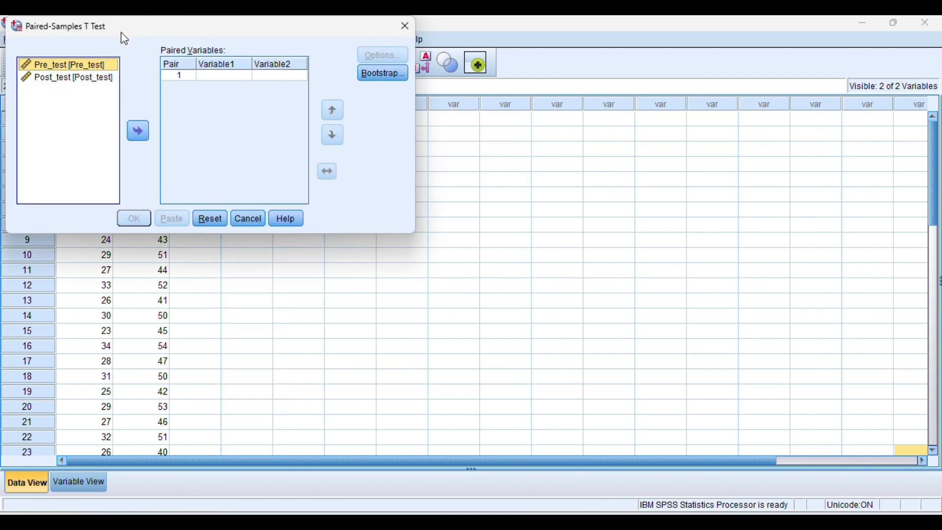
pyautogui.click(138, 131)
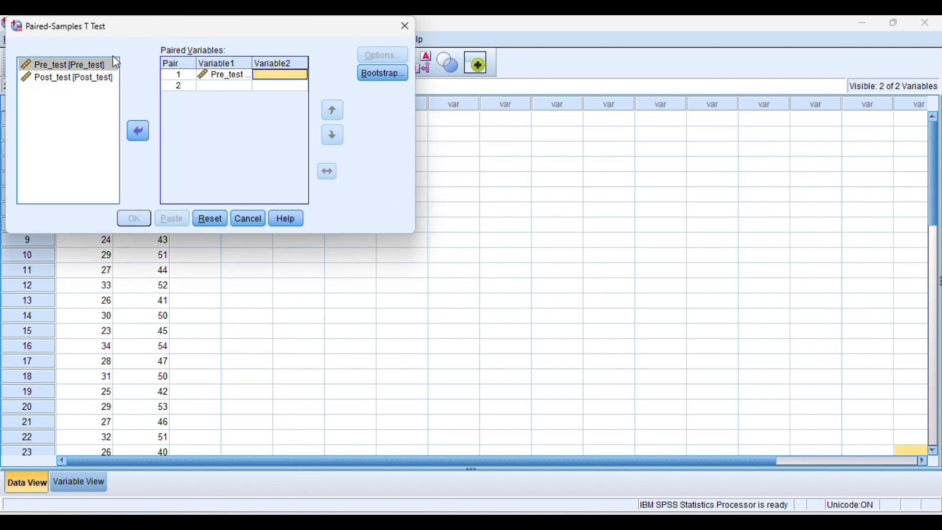
pyautogui.click(89, 79)
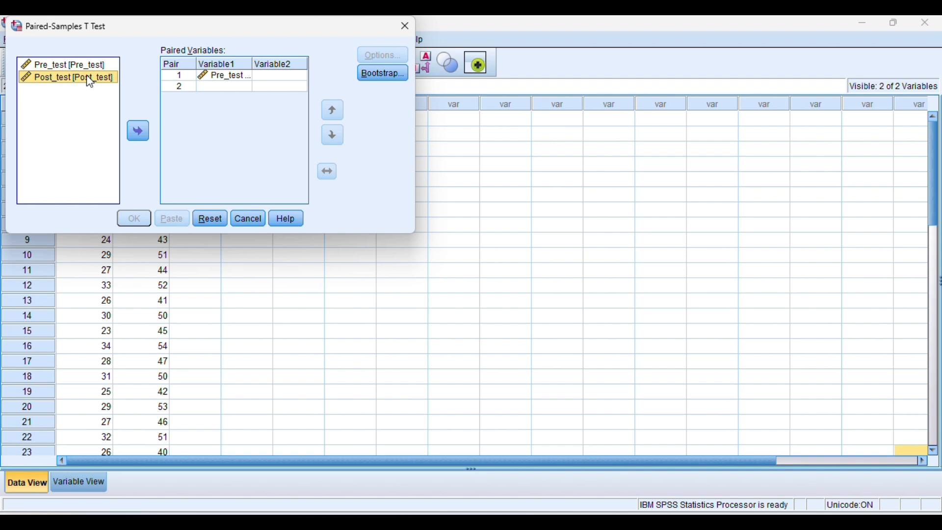
pyautogui.click(140, 131)
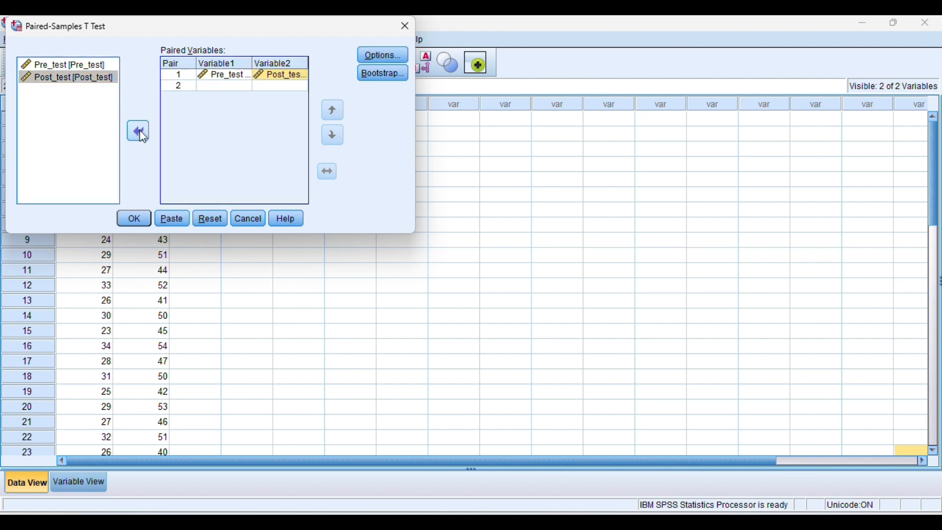
pyautogui.click(137, 220)
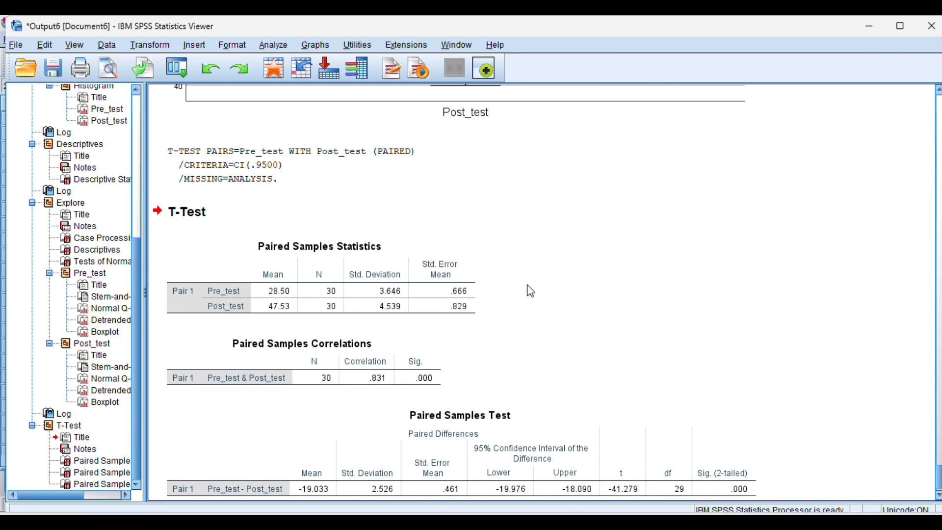
pyautogui.scroll(-1, 532, 292)
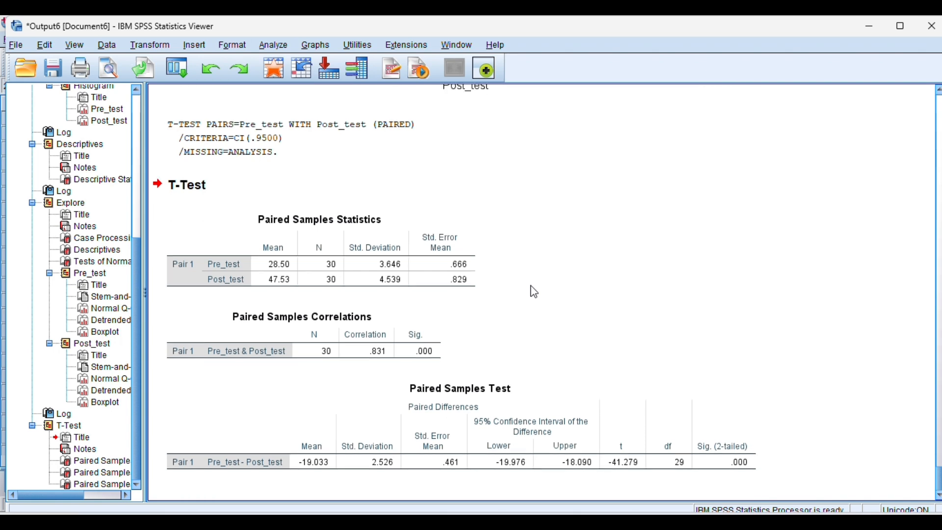